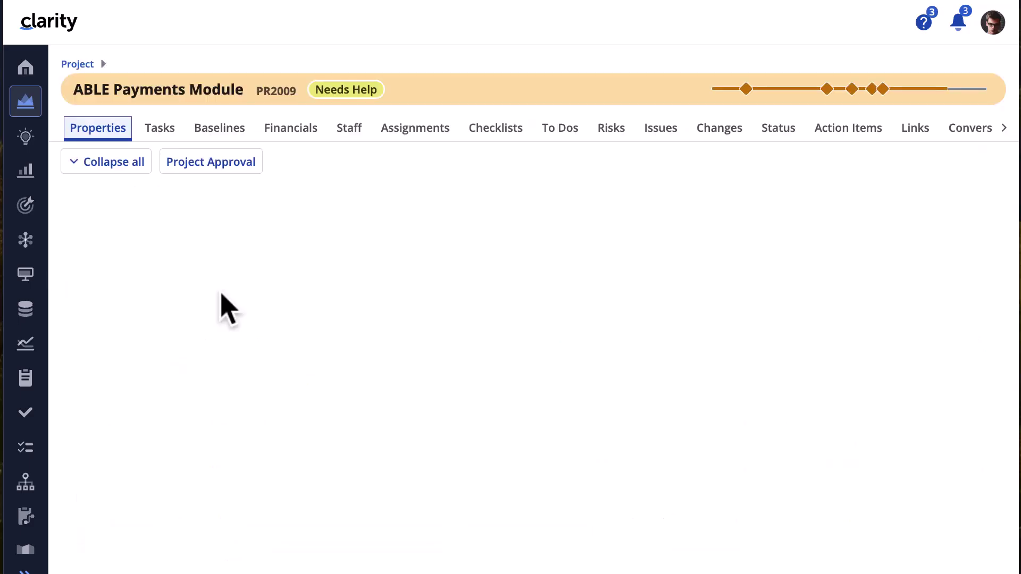
Add a status report named "December 15, 2024 Status Report" to the project and open its canvas for configuration.
{"action": "left_click", "coordinate": [785, 132]}
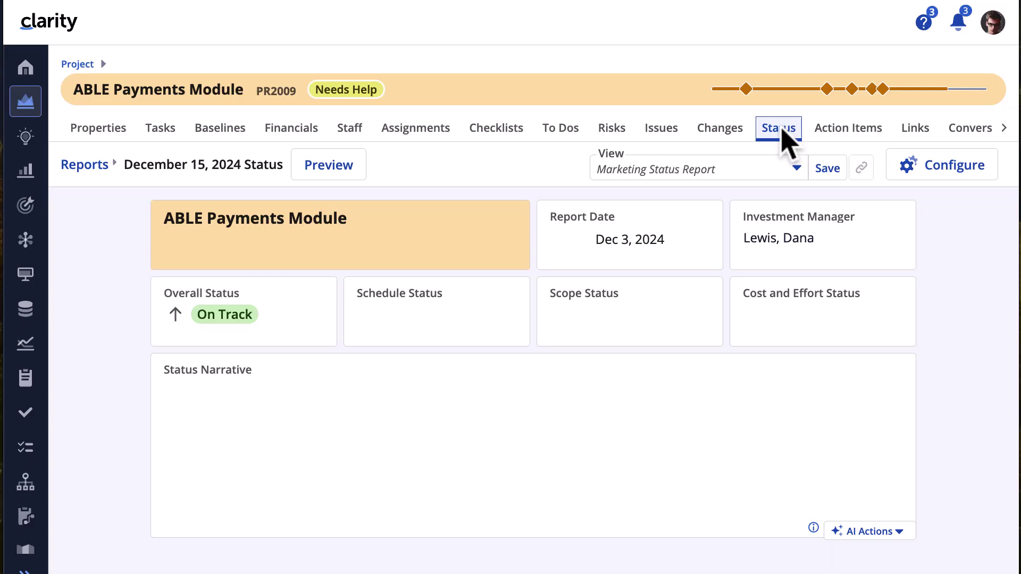
{"action": "left_click", "coordinate": [79, 166]}
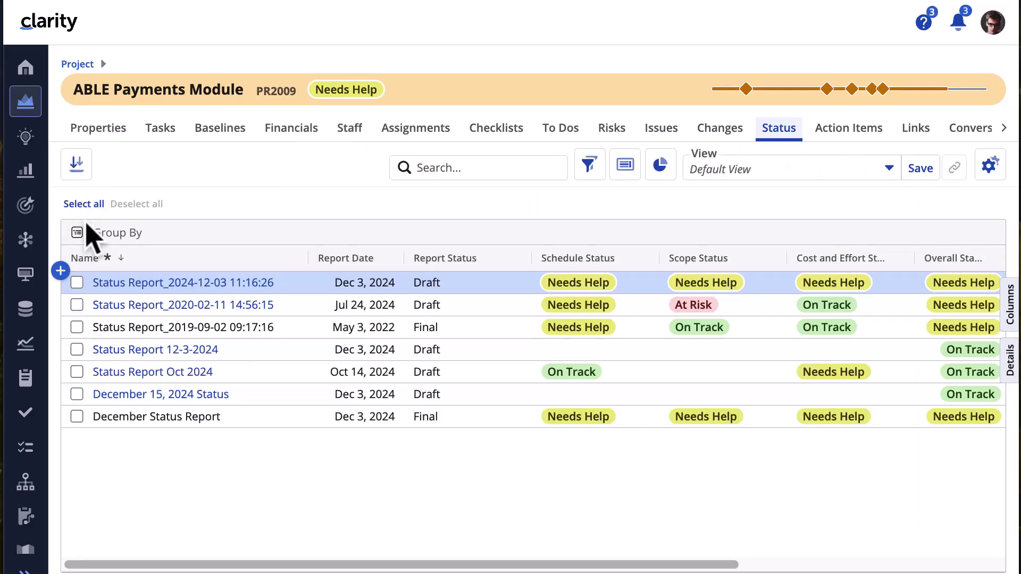
{"action": "left_click", "coordinate": [60, 270]}
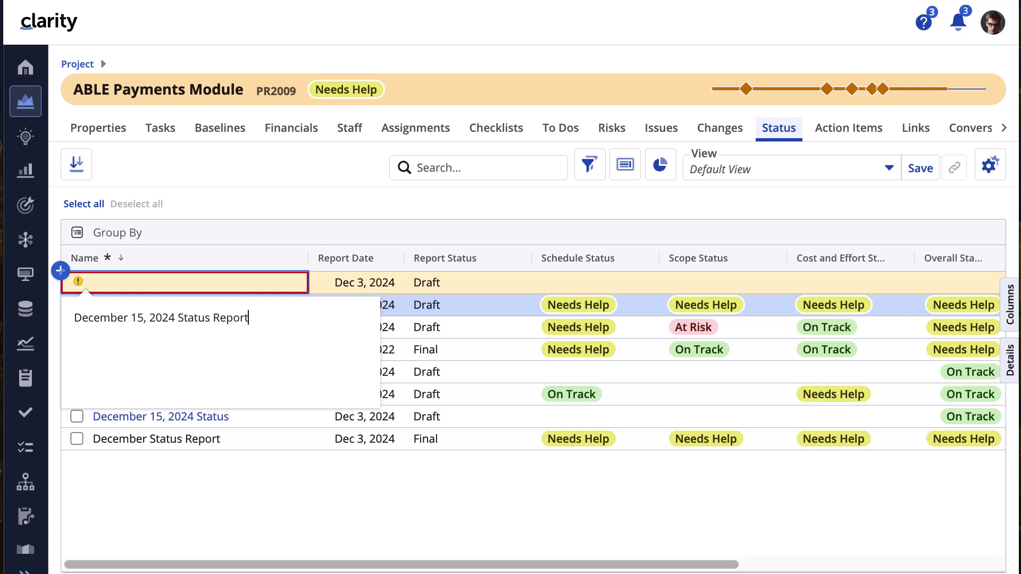
{"action": "key", "text": "Return"}
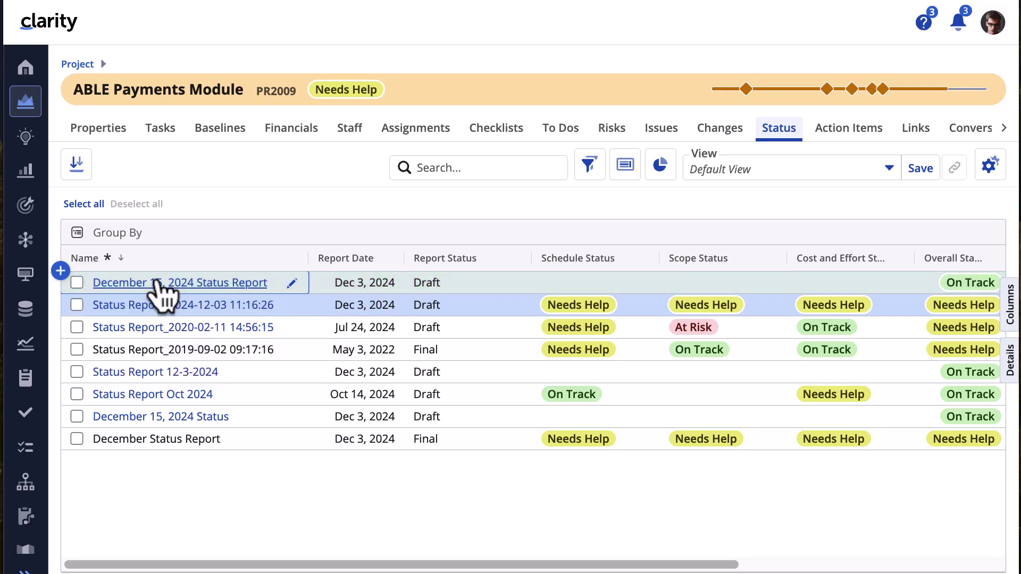
{"action": "left_click", "coordinate": [158, 281]}
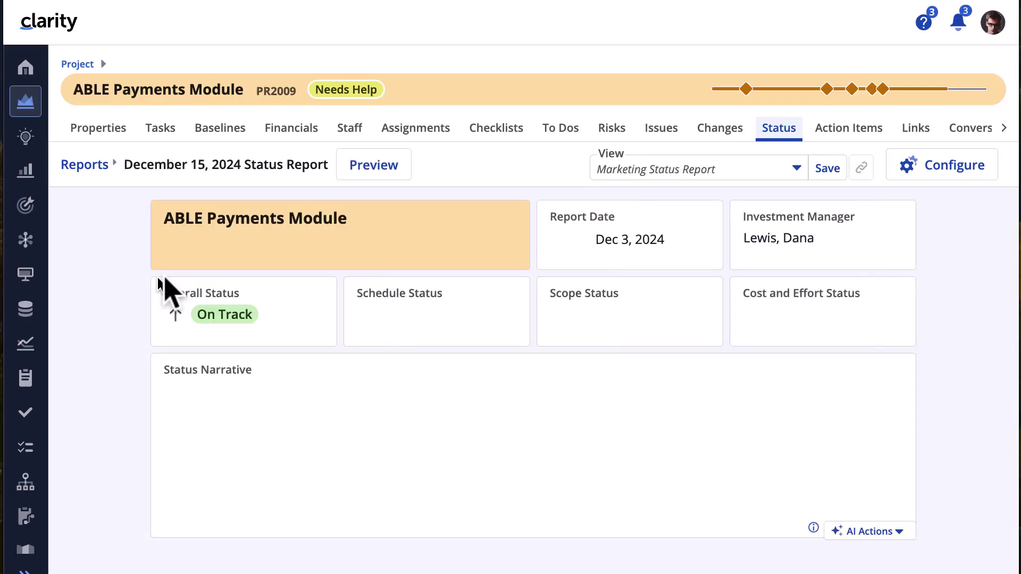
{"action": "left_click", "coordinate": [964, 191]}
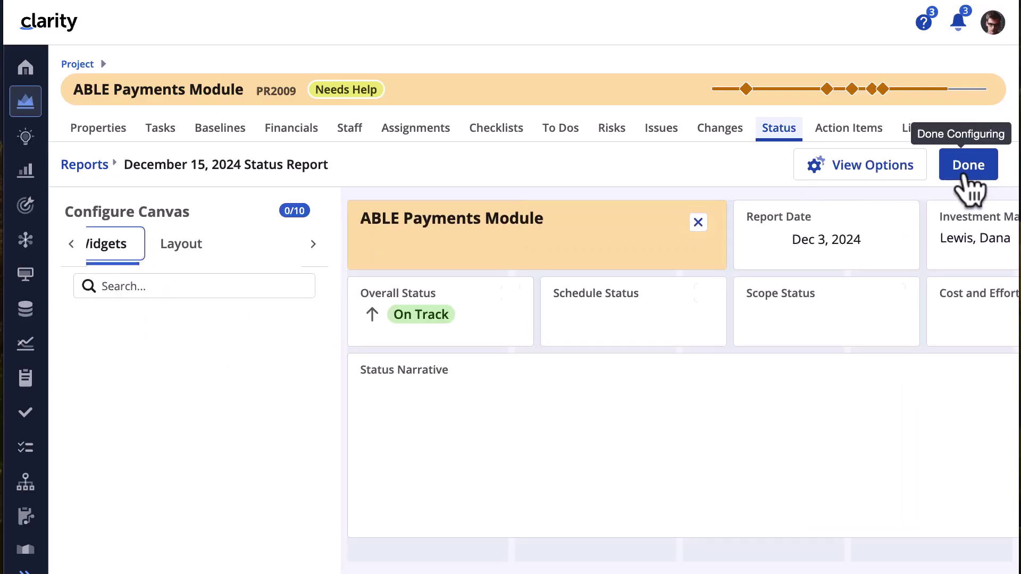
Try the 6-Columns and 8-Columns canvas layouts and return to the 4-Columns layout.
{"action": "left_click", "coordinate": [207, 250]}
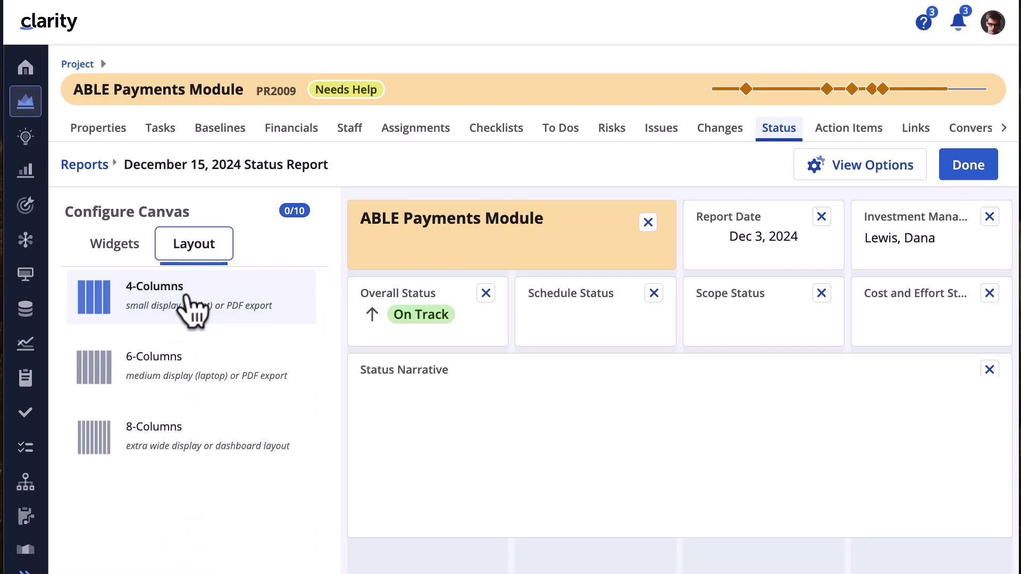
{"action": "left_click", "coordinate": [181, 373]}
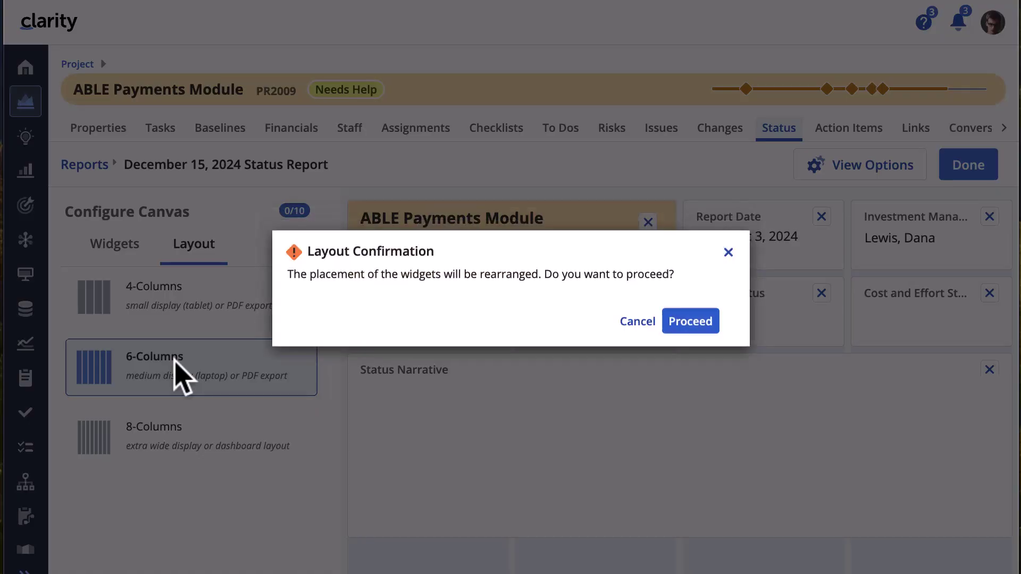
{"action": "left_click", "coordinate": [691, 333]}
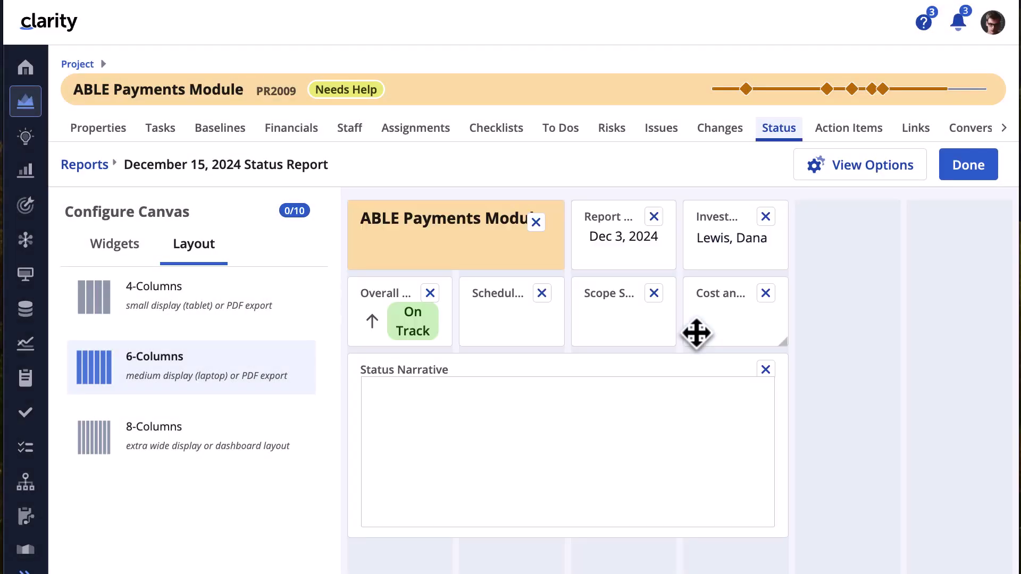
{"action": "left_click", "coordinate": [217, 460]}
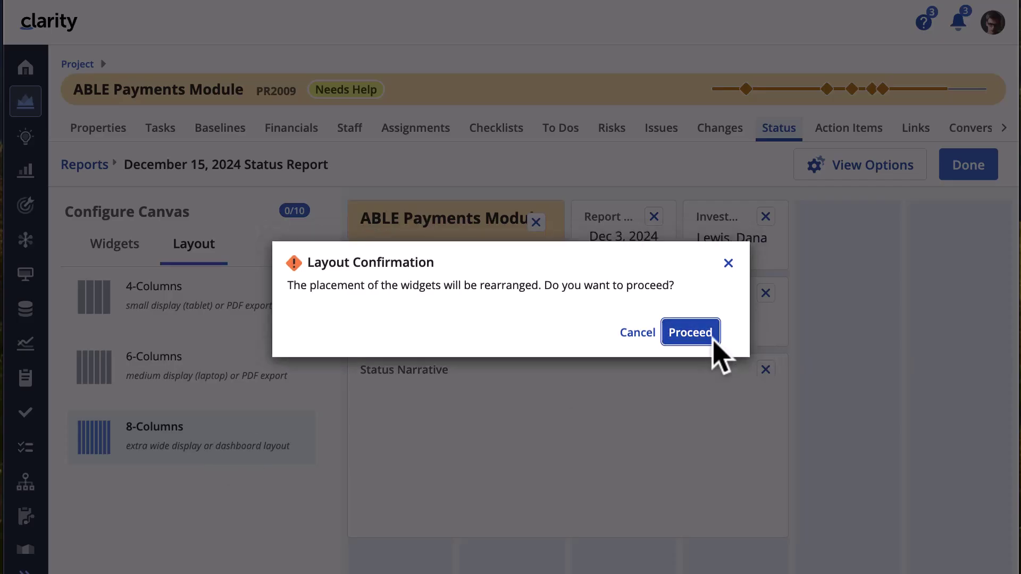
{"action": "left_click", "coordinate": [701, 335]}
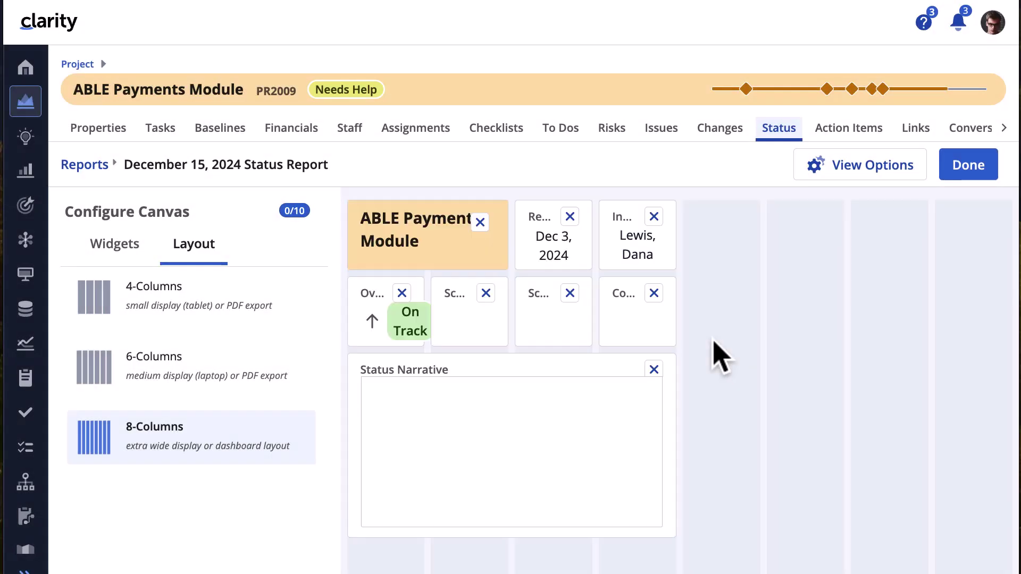
{"action": "left_click", "coordinate": [205, 291]}
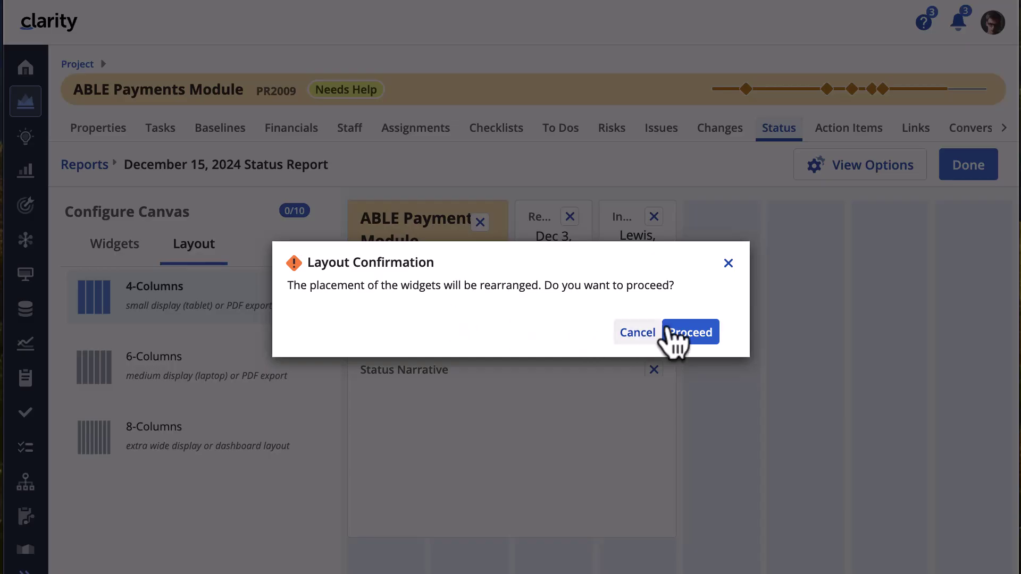
{"action": "left_click", "coordinate": [678, 332]}
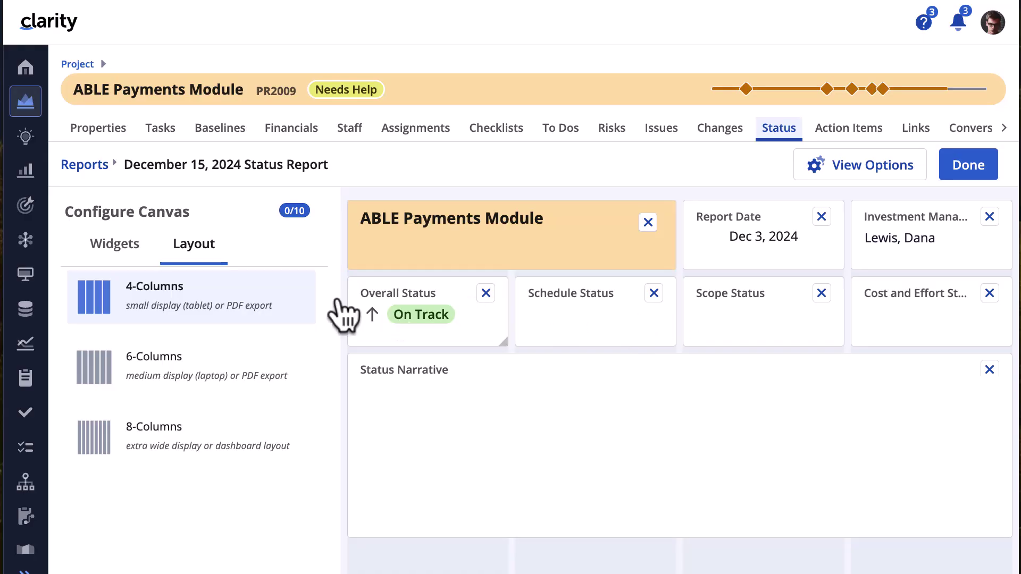
Add a Milestone Timeline widget above Status Narrative and widen it to span all four columns.
{"action": "left_click", "coordinate": [117, 245]}
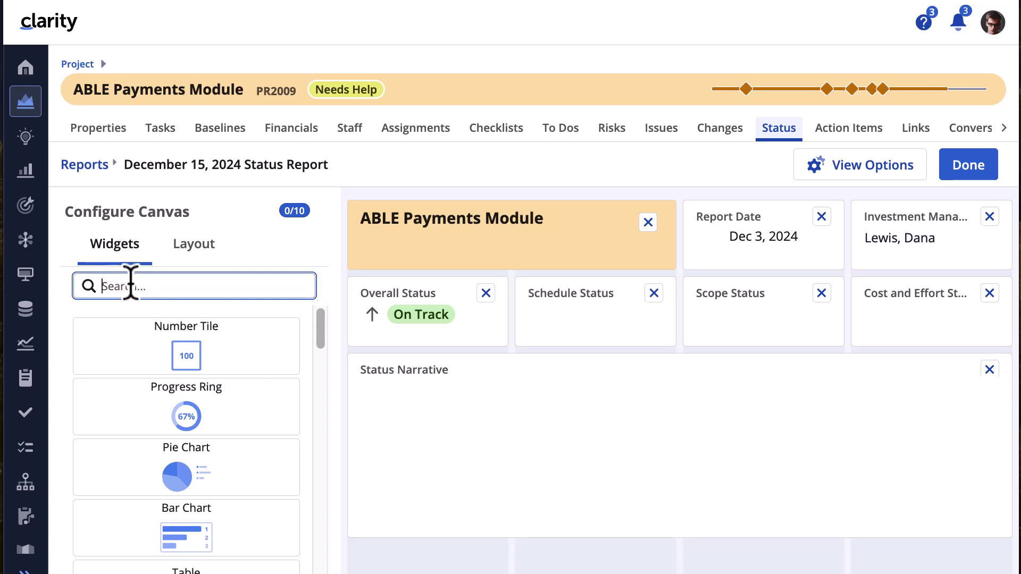
{"action": "type", "text": "mileston"}
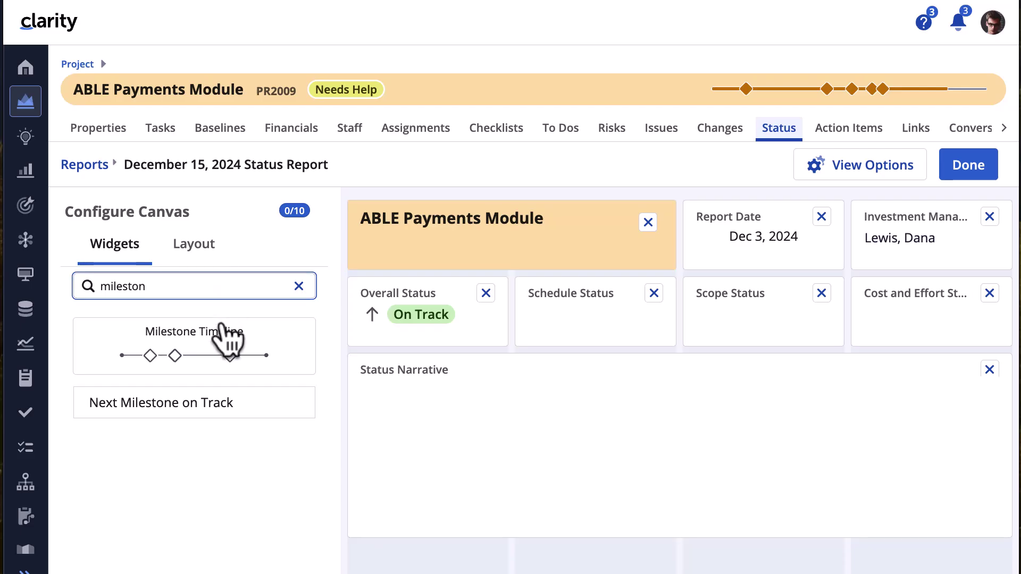
{"action": "left_click_drag", "start_coordinate": [226, 349], "coordinate": [396, 372]}
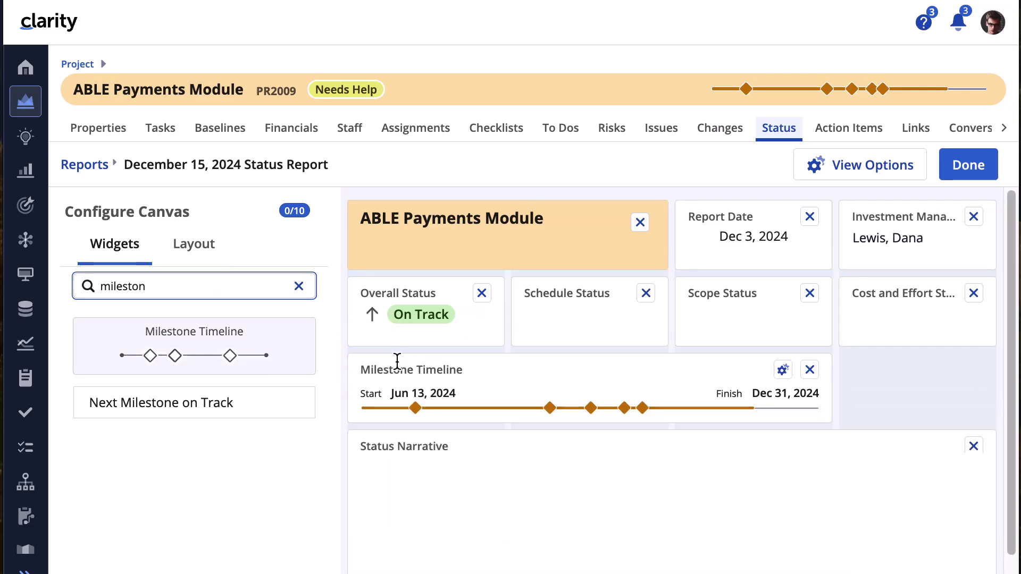
{"action": "left_click_drag", "start_coordinate": [833, 399], "coordinate": [994, 403]}
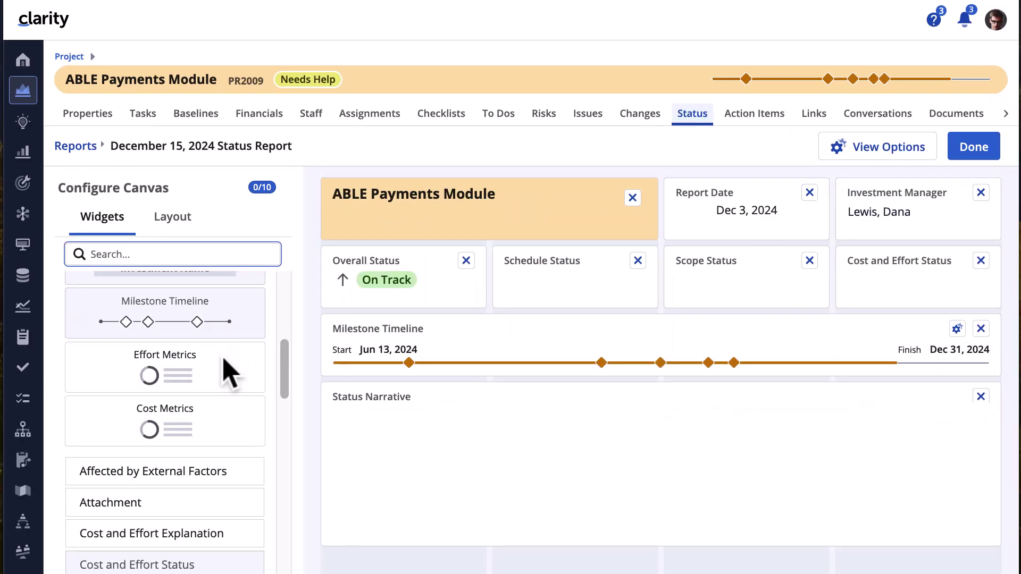
Add the Effort Metrics and Cost Metrics widgets side by side below Status Narrative.
{"action": "left_click_drag", "start_coordinate": [228, 378], "coordinate": [356, 568]}
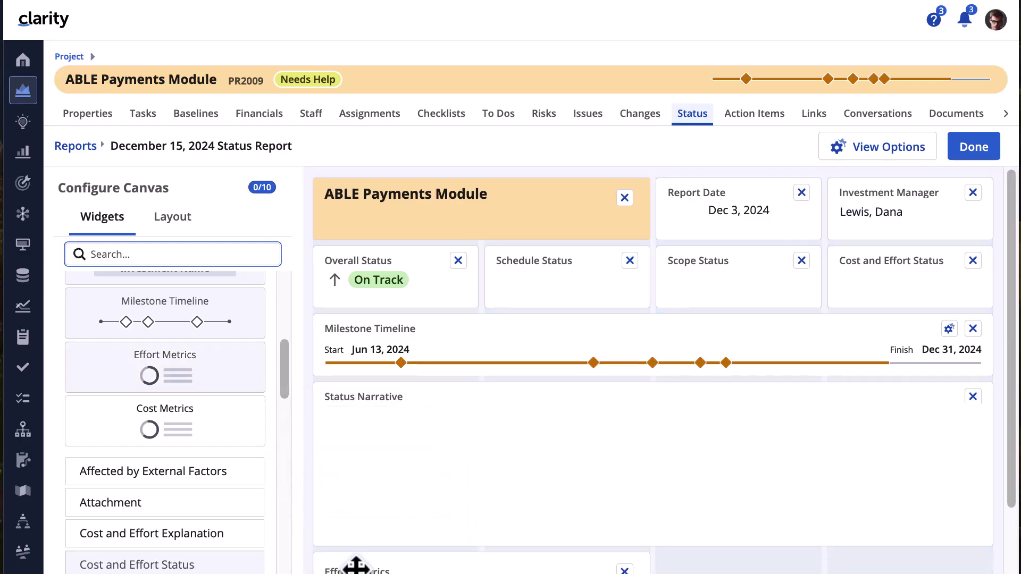
{"action": "scroll", "coordinate": [355, 563], "scroll_direction": "down", "scroll_amount": 2}
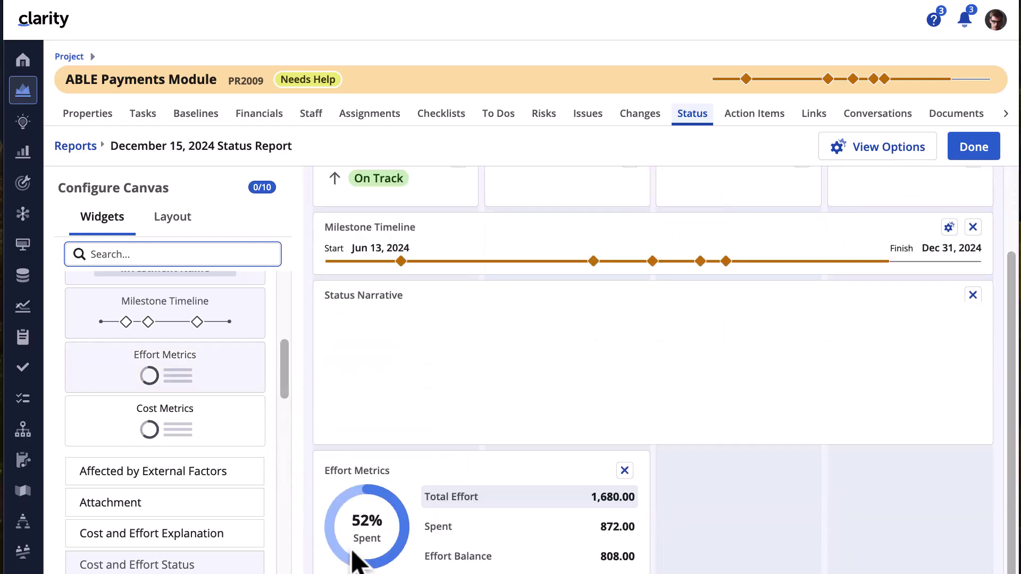
{"action": "left_click_drag", "start_coordinate": [165, 441], "coordinate": [695, 511]}
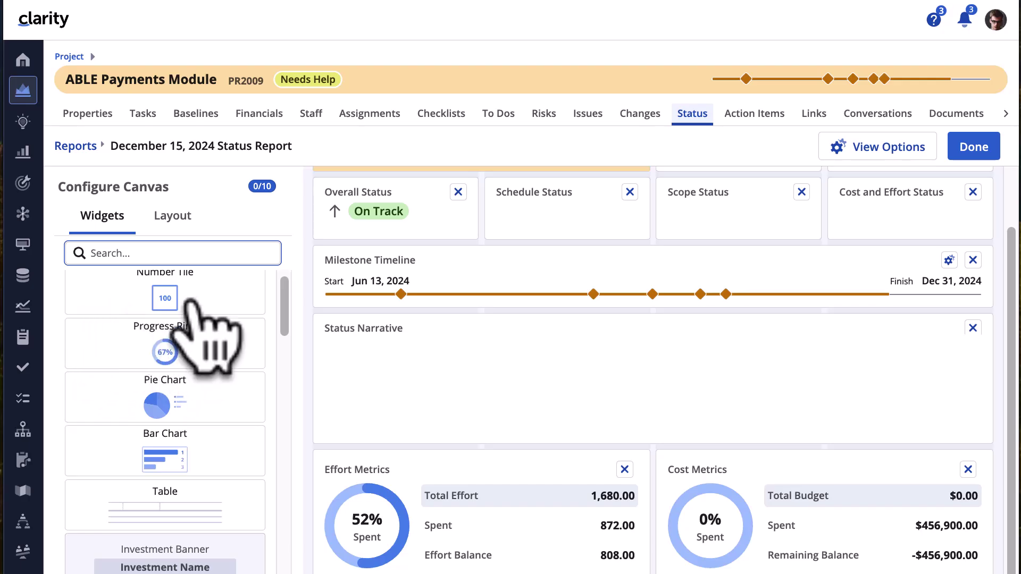
Place a number tile below Effort Metrics, titled "Outstanding Tasks" with Tasks as its target object.
{"action": "left_click_drag", "start_coordinate": [199, 295], "coordinate": [437, 573]}
{"action": "type", "text": "Outstanding"}
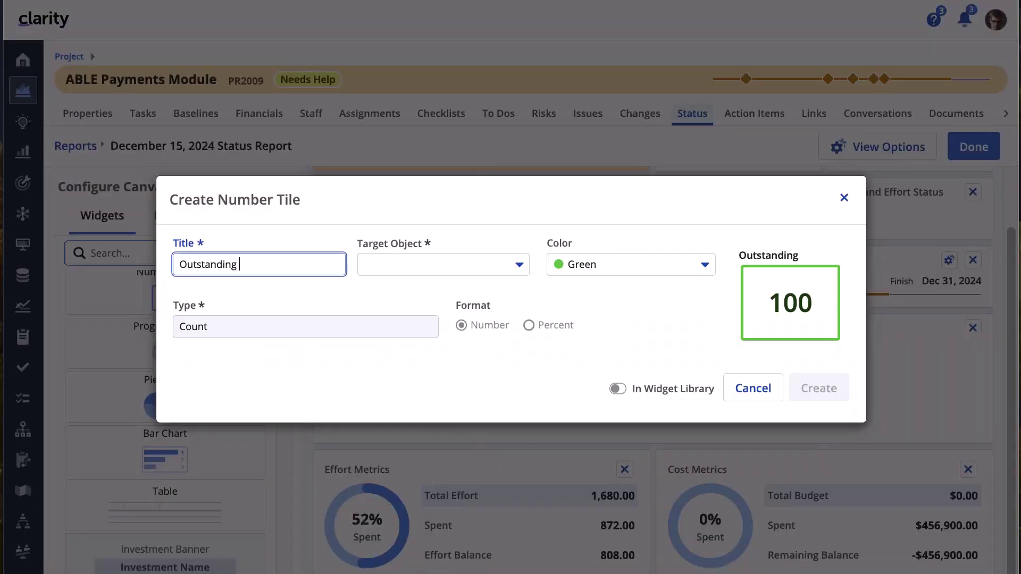
{"action": "type", "text": " Tasks"}
{"action": "key", "text": "Tab"}
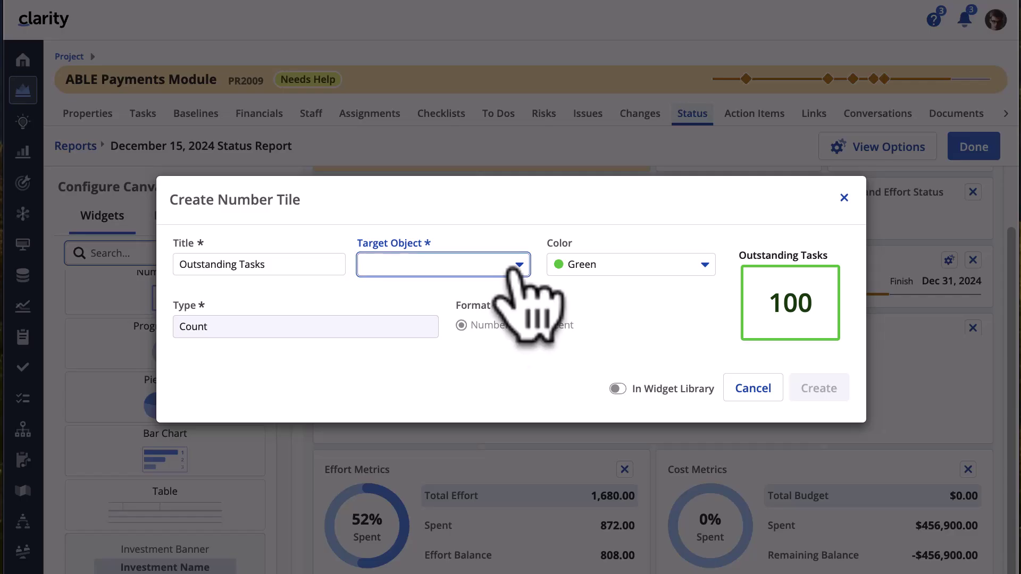
{"action": "left_click", "coordinate": [513, 266]}
{"action": "type", "text": "task"}
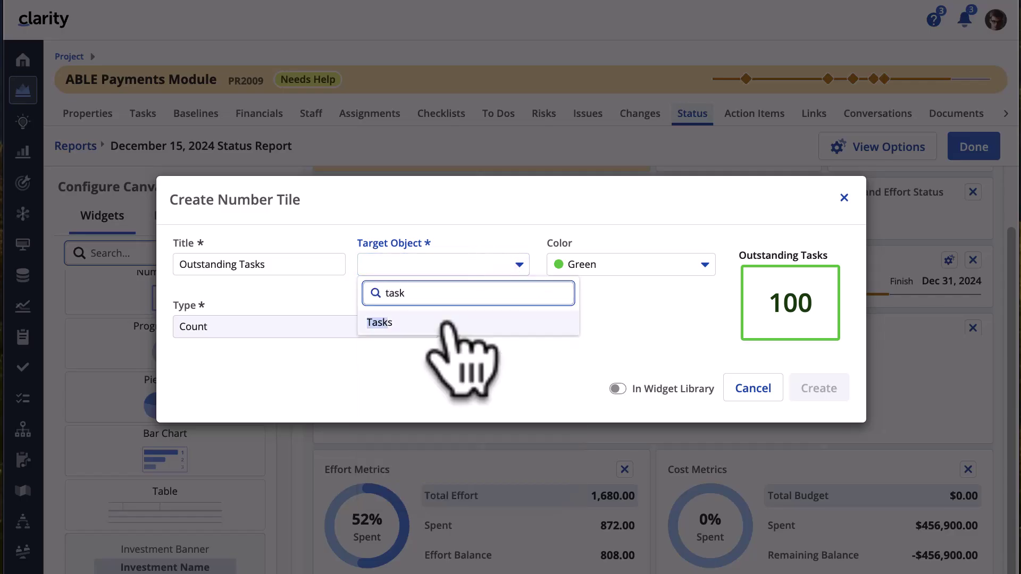
{"action": "left_click", "coordinate": [453, 318]}
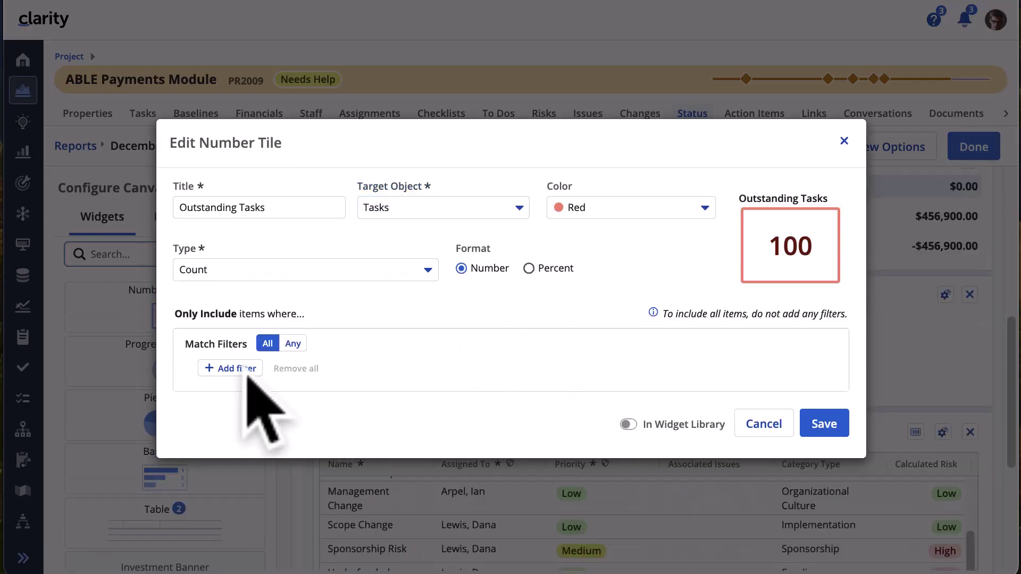
Filter the Outstanding Tasks tile to tasks whose Status is equal to Not Started or Started, and save it.
{"action": "left_click", "coordinate": [246, 372]}
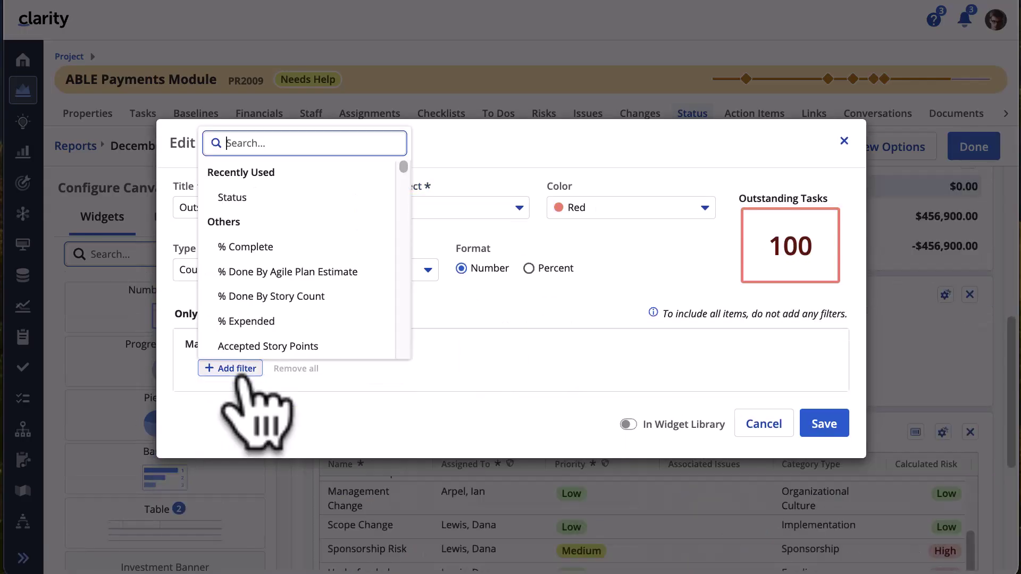
{"action": "left_click", "coordinate": [225, 200]}
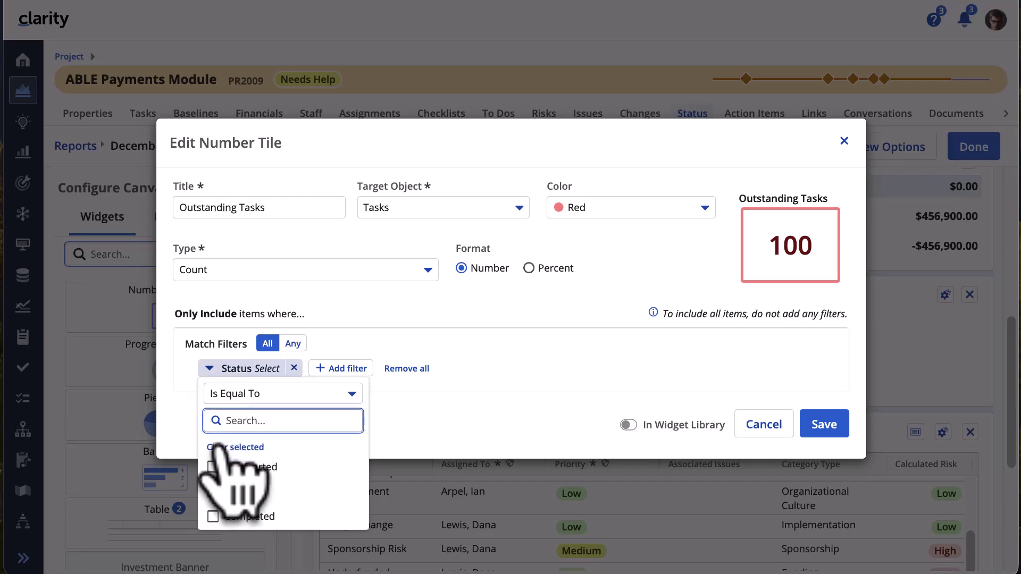
{"action": "left_click", "coordinate": [213, 467]}
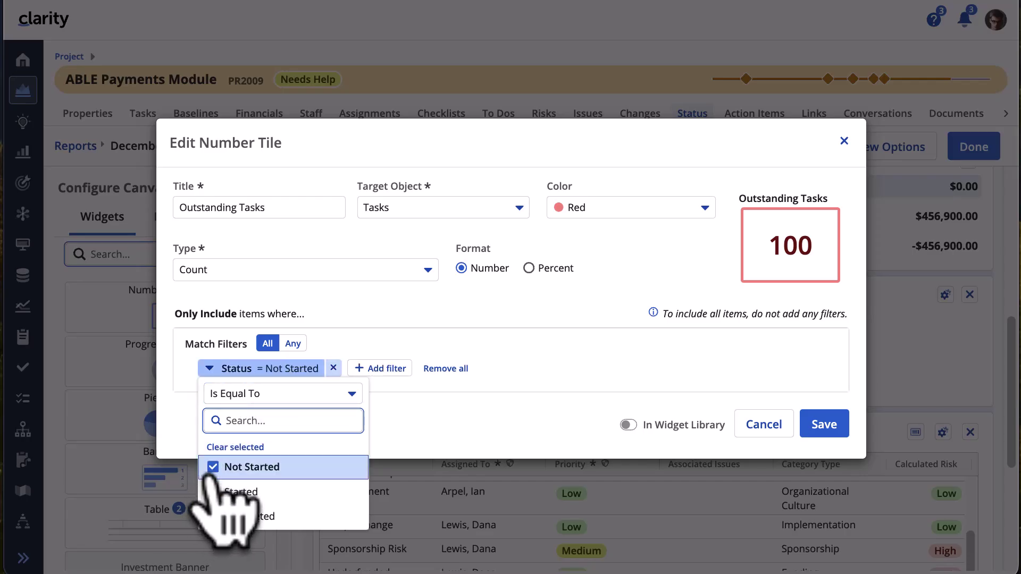
{"action": "left_click", "coordinate": [213, 491]}
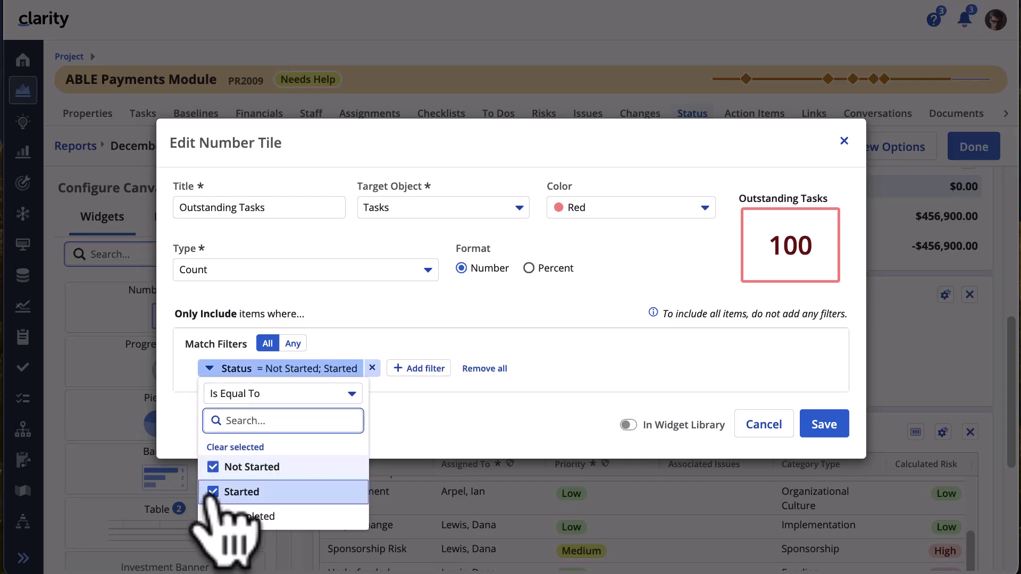
{"action": "left_click", "coordinate": [824, 428]}
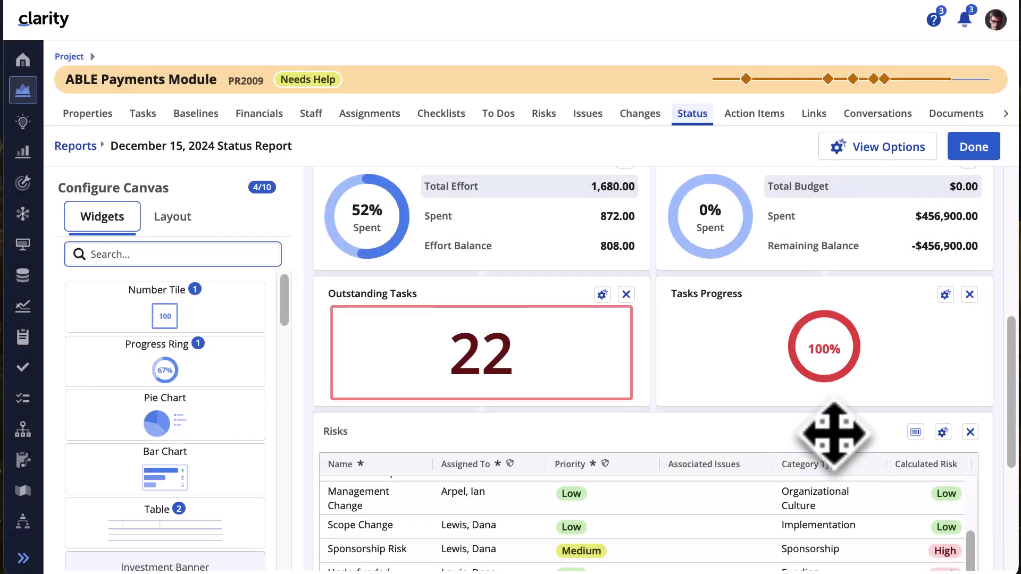
Place a progress ring beside the Outstanding Tasks tile, titled "Tasks Progress" with Tasks as its target object.
{"action": "left_click_drag", "start_coordinate": [151, 337], "coordinate": [814, 497]}
{"action": "type", "text": "Tasks Pro"}
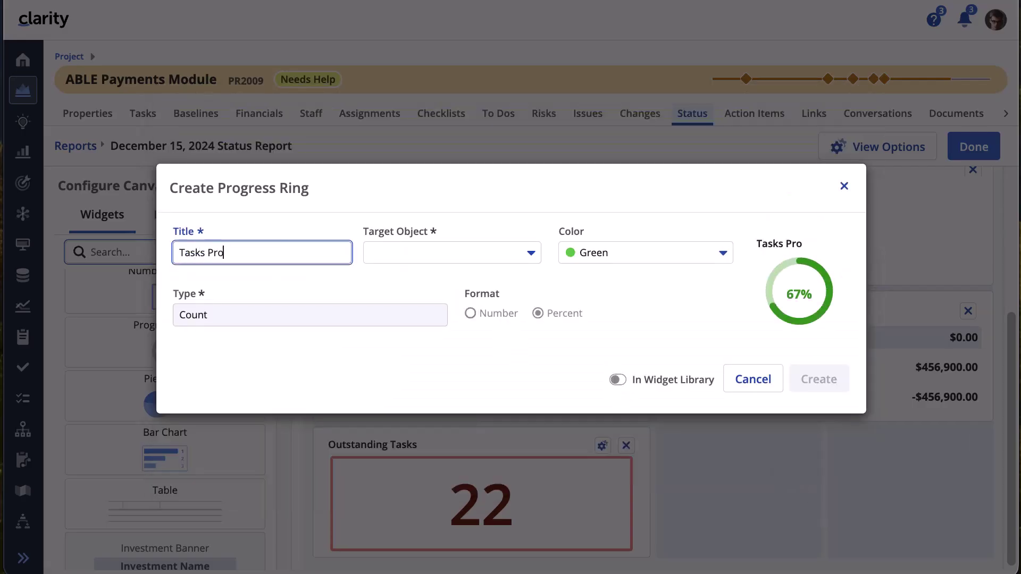
{"action": "left_click", "coordinate": [525, 254]}
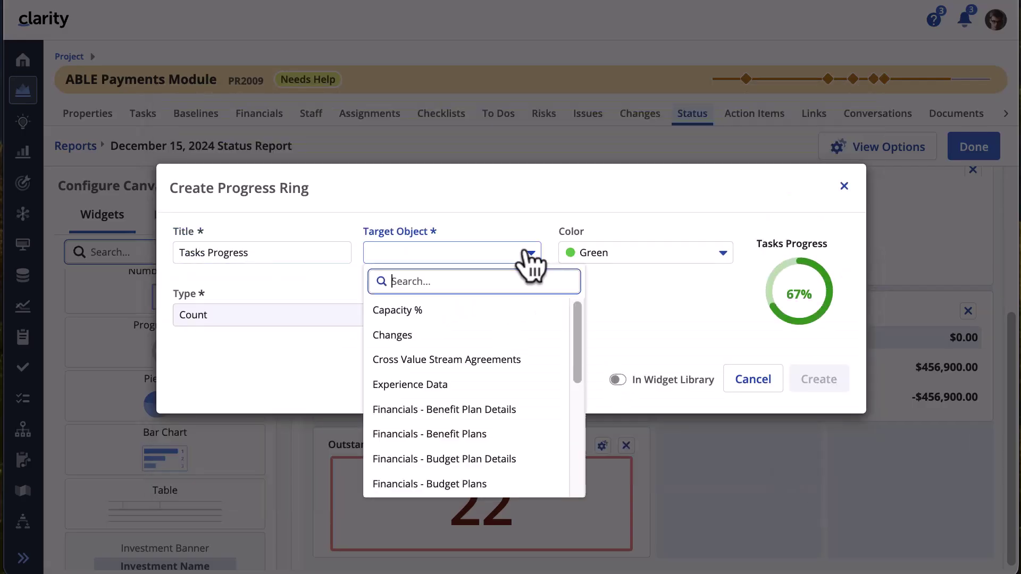
{"action": "left_click", "coordinate": [477, 316]}
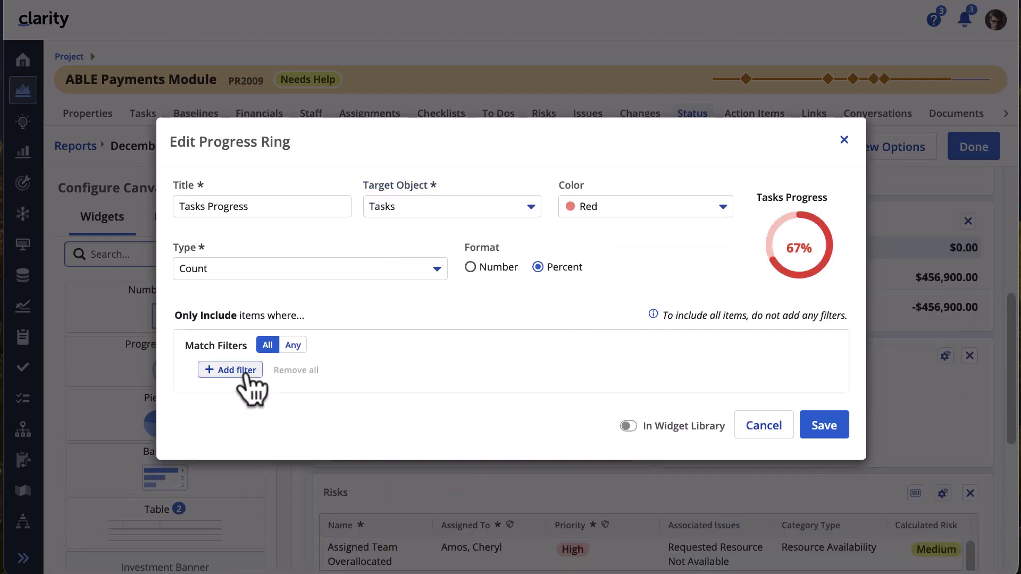
Filter the Tasks Progress ring to tasks whose Status is equal to Completed, and save it.
{"action": "left_click", "coordinate": [244, 372]}
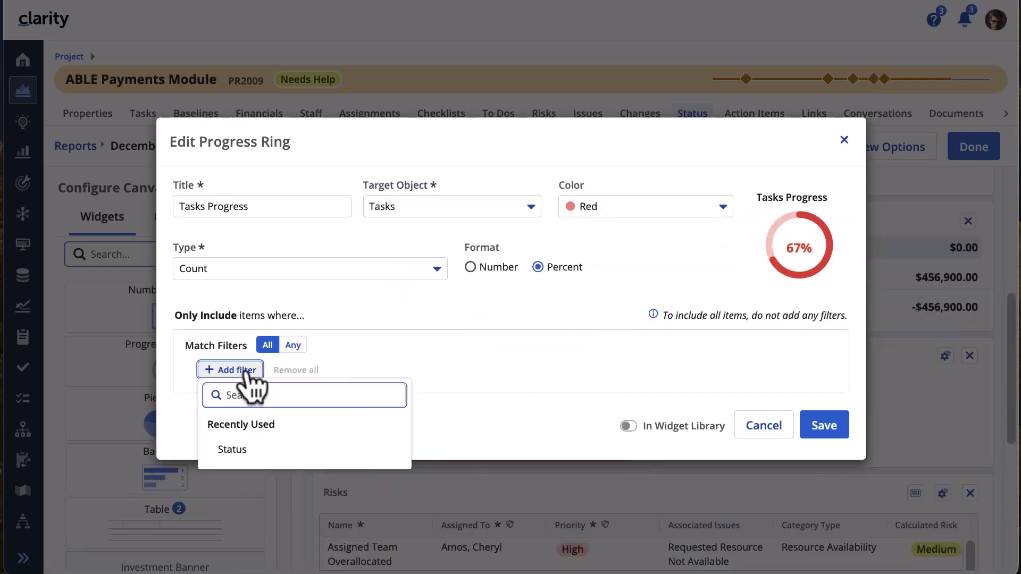
{"action": "left_click", "coordinate": [235, 200]}
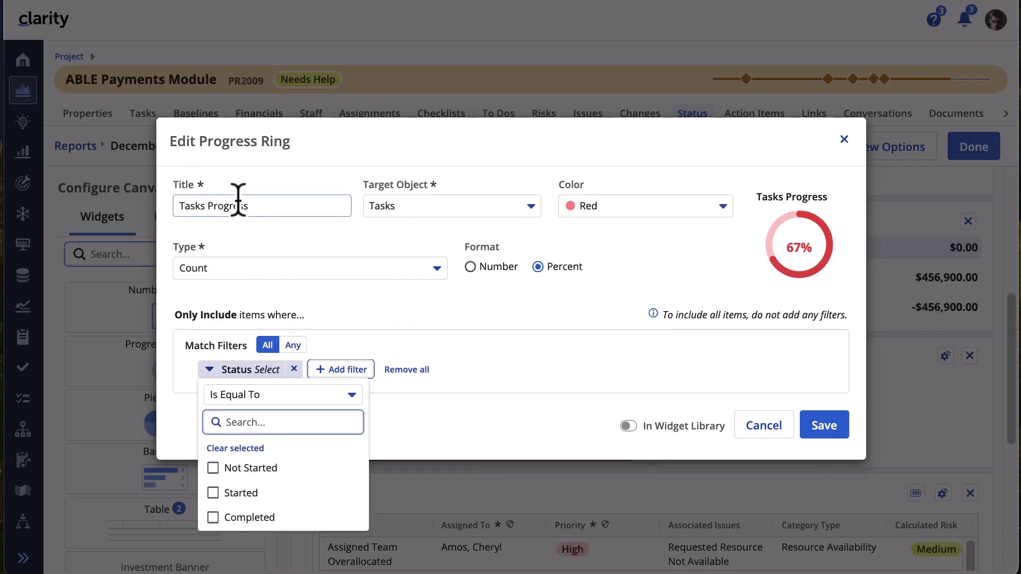
{"action": "left_click", "coordinate": [225, 396]}
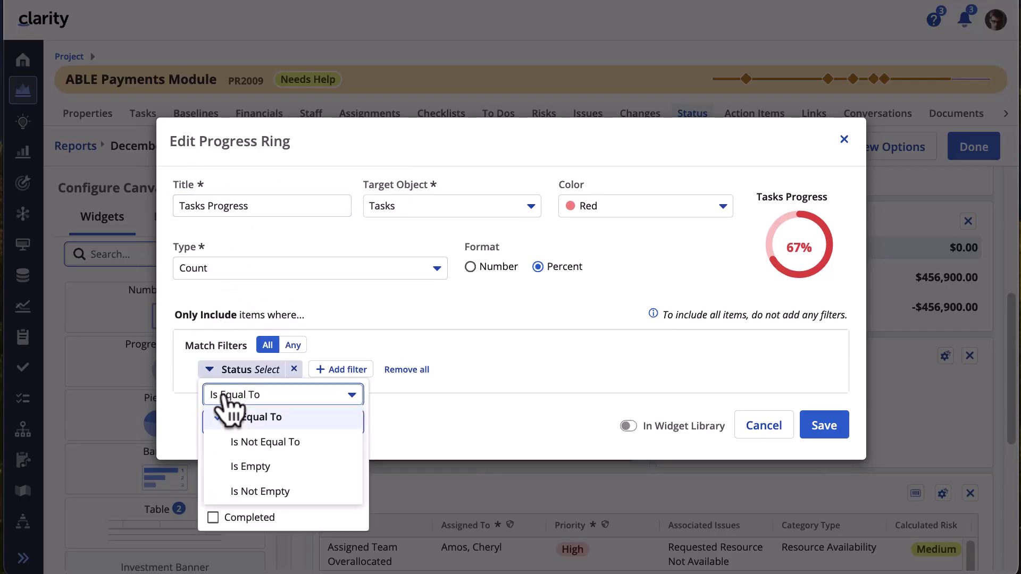
{"action": "left_click", "coordinate": [232, 419]}
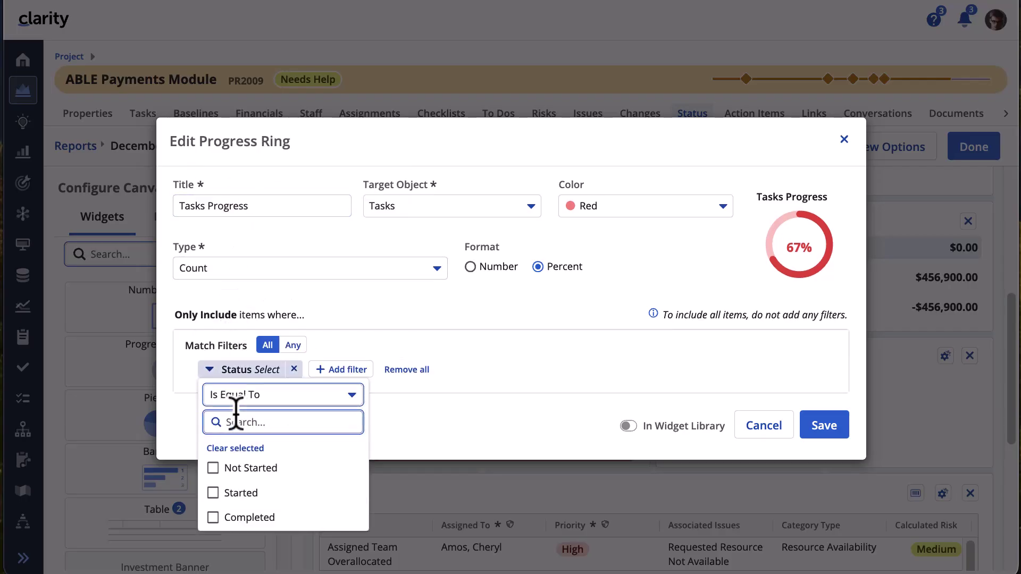
{"action": "left_click", "coordinate": [213, 518]}
{"action": "left_click", "coordinate": [449, 436]}
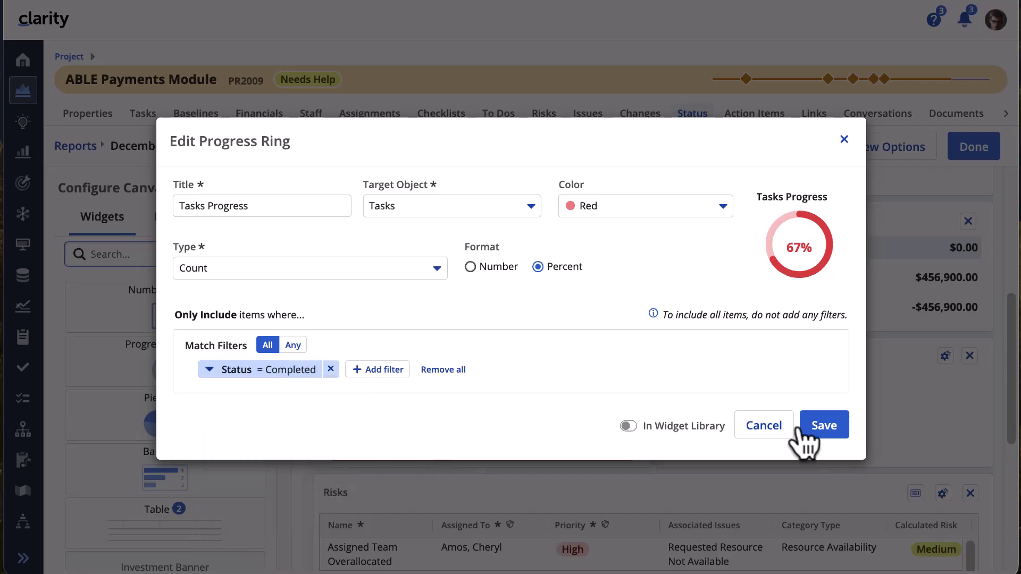
{"action": "left_click", "coordinate": [814, 425]}
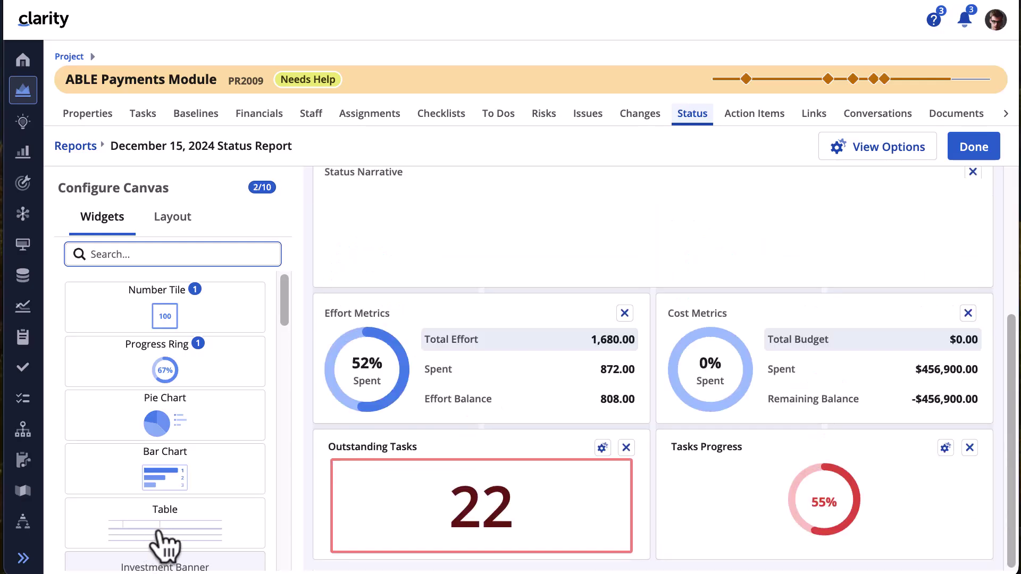
Place a table on the canvas near the task widgets, titled "Risks" with Risks as its target object.
{"action": "left_click_drag", "start_coordinate": [159, 535], "coordinate": [656, 549]}
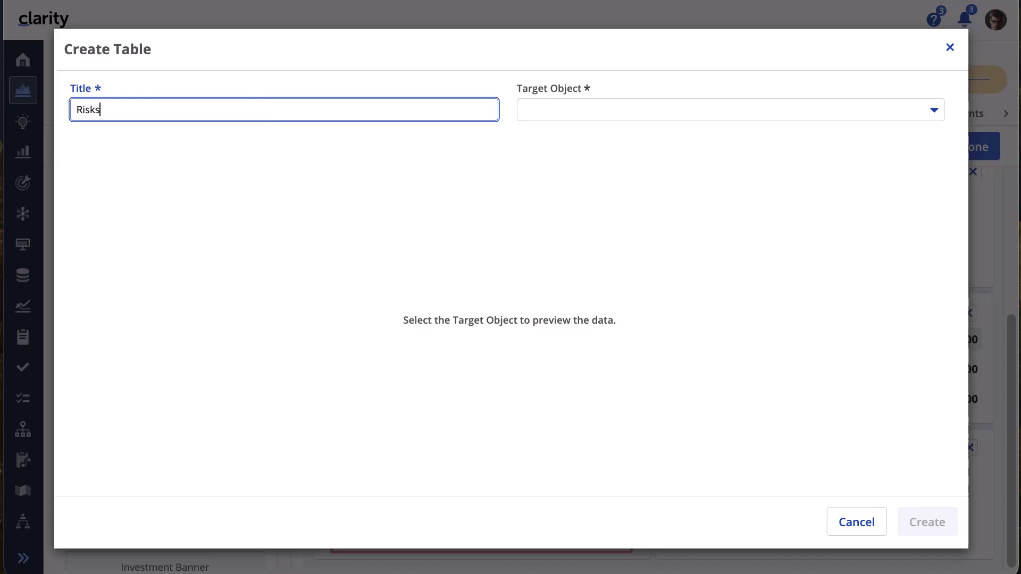
{"action": "left_click", "coordinate": [621, 110]}
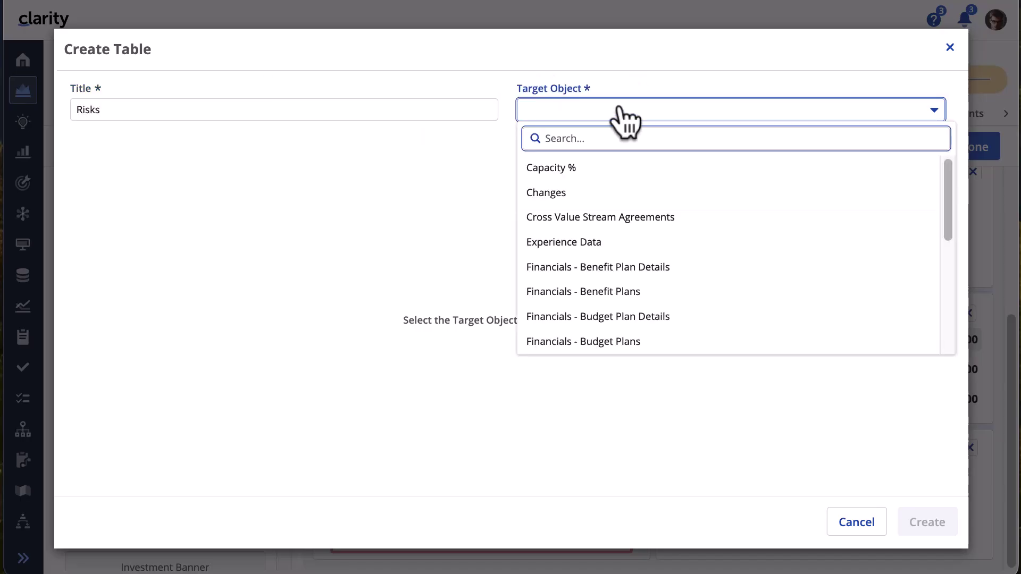
{"action": "type", "text": "Risk"}
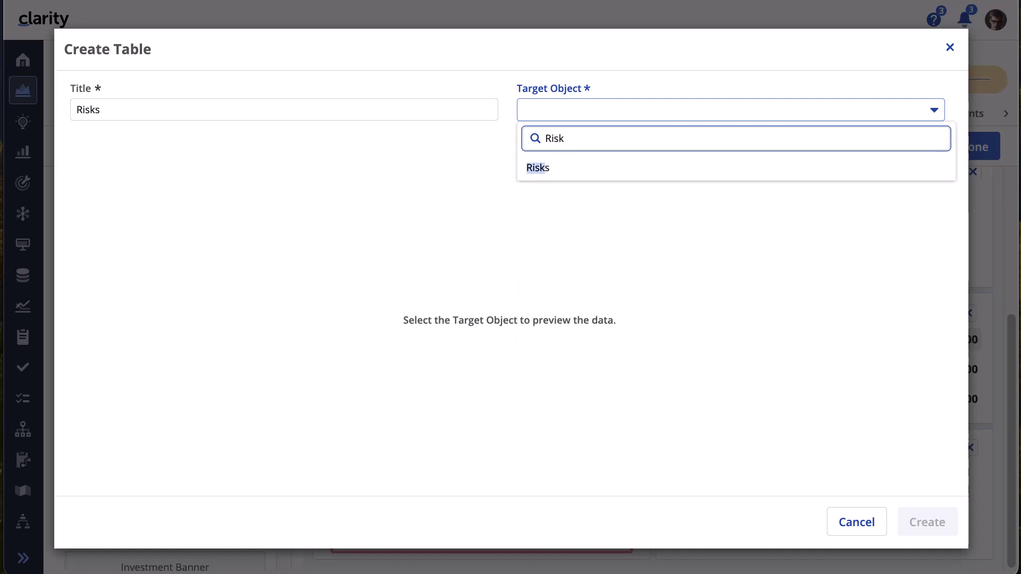
{"action": "left_click", "coordinate": [552, 167]}
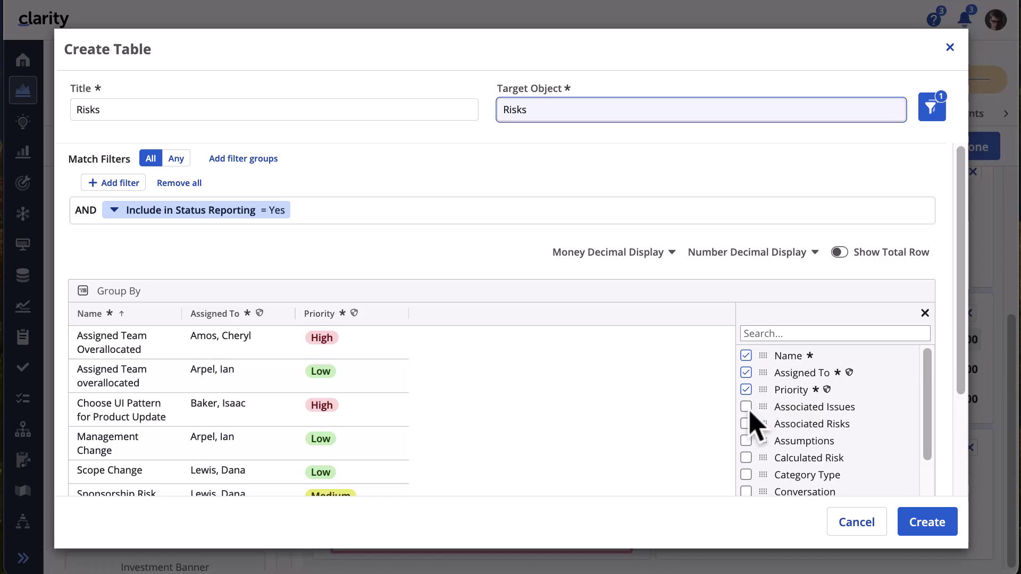
Add the Associated Issues, Associated Risks, Calculated Risk and Category Type columns to the Risks table.
{"action": "left_click", "coordinate": [746, 408]}
{"action": "left_click", "coordinate": [747, 423]}
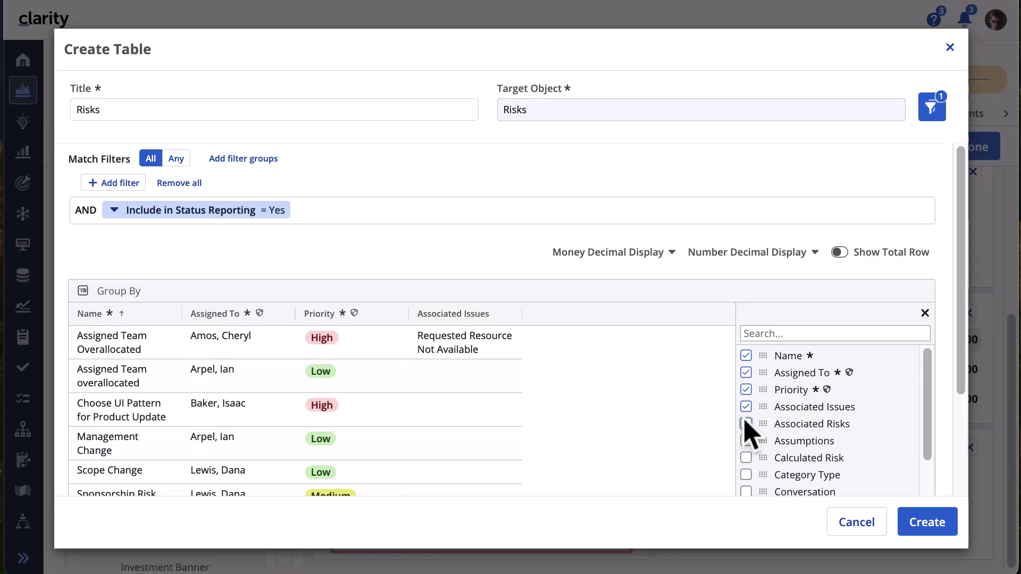
{"action": "left_click", "coordinate": [746, 459]}
{"action": "left_click", "coordinate": [746, 475]}
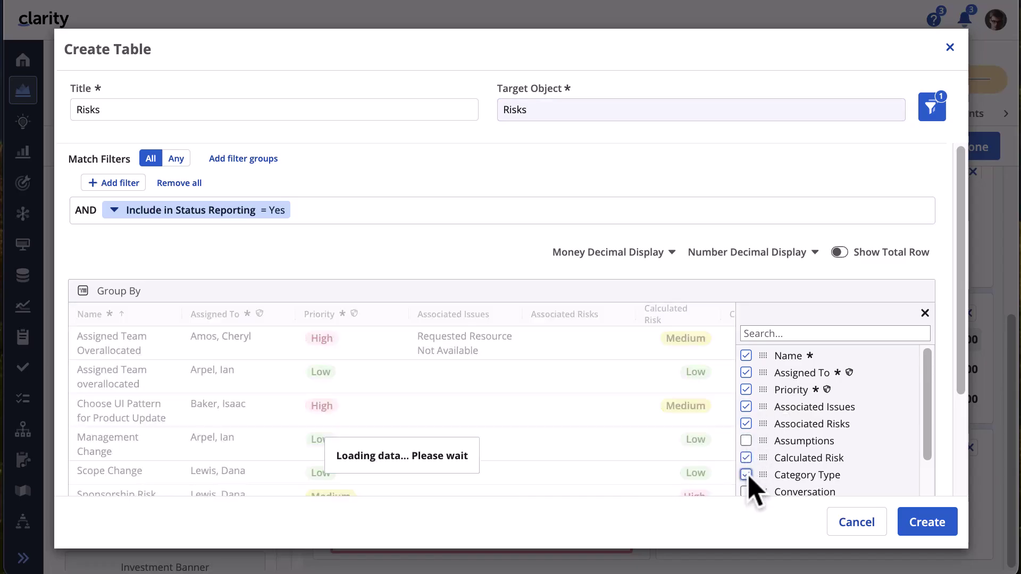
{"action": "left_click", "coordinate": [924, 313]}
Reorder the Risks table so Calculated Risk and Category Type directly follow Priority, and create it.
{"action": "left_click_drag", "start_coordinate": [689, 314], "coordinate": [393, 321]}
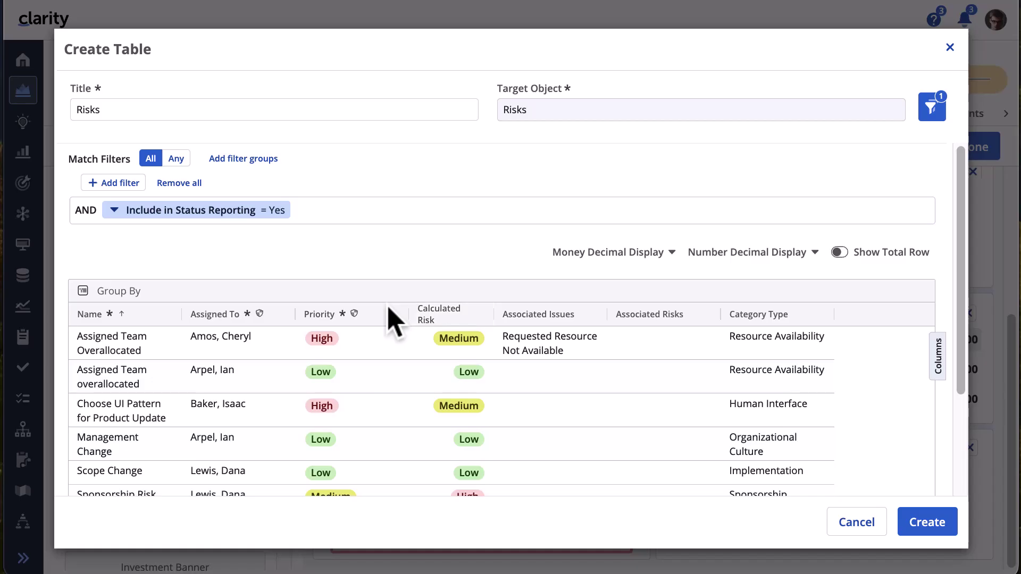
{"action": "left_click_drag", "start_coordinate": [765, 319], "coordinate": [547, 334]}
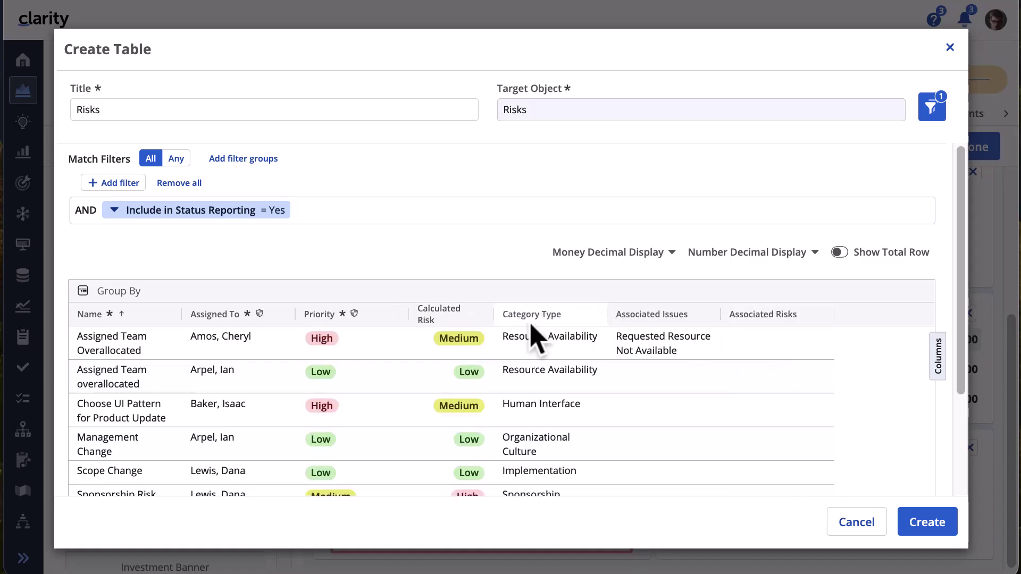
{"action": "left_click", "coordinate": [915, 529]}
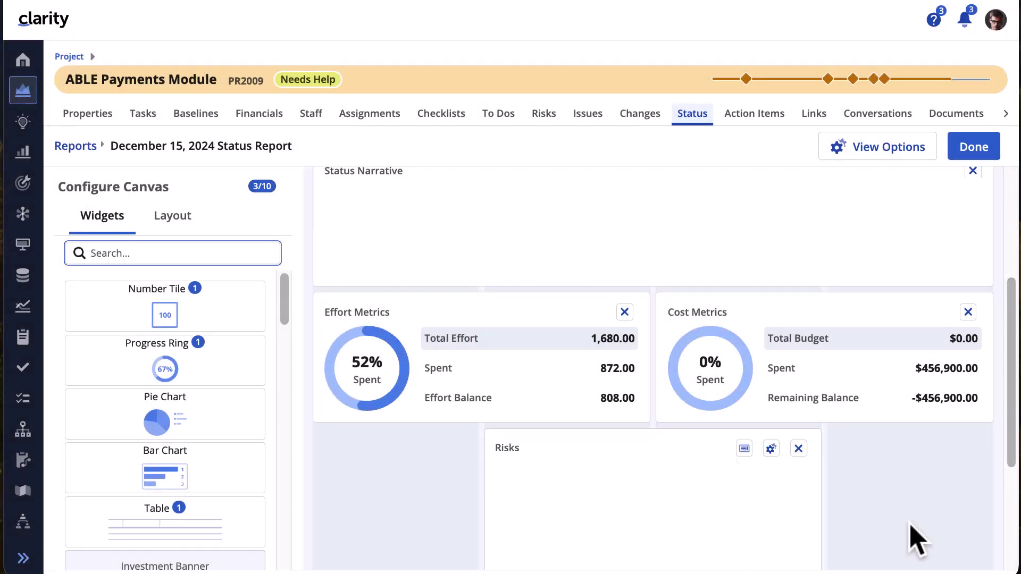
Arrange the Risks table below Outstanding Tasks and Tasks Progress, stretched to the full canvas width.
{"action": "left_click_drag", "start_coordinate": [809, 496], "coordinate": [654, 385]}
{"action": "left_click_drag", "start_coordinate": [822, 432], "coordinate": [1002, 444]}
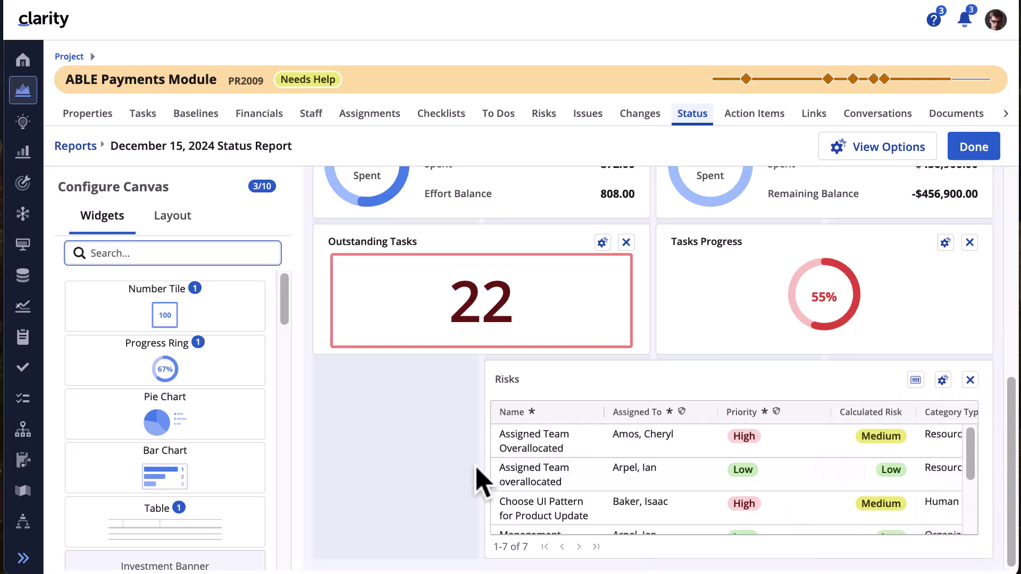
{"action": "left_click_drag", "start_coordinate": [478, 464], "coordinate": [310, 468]}
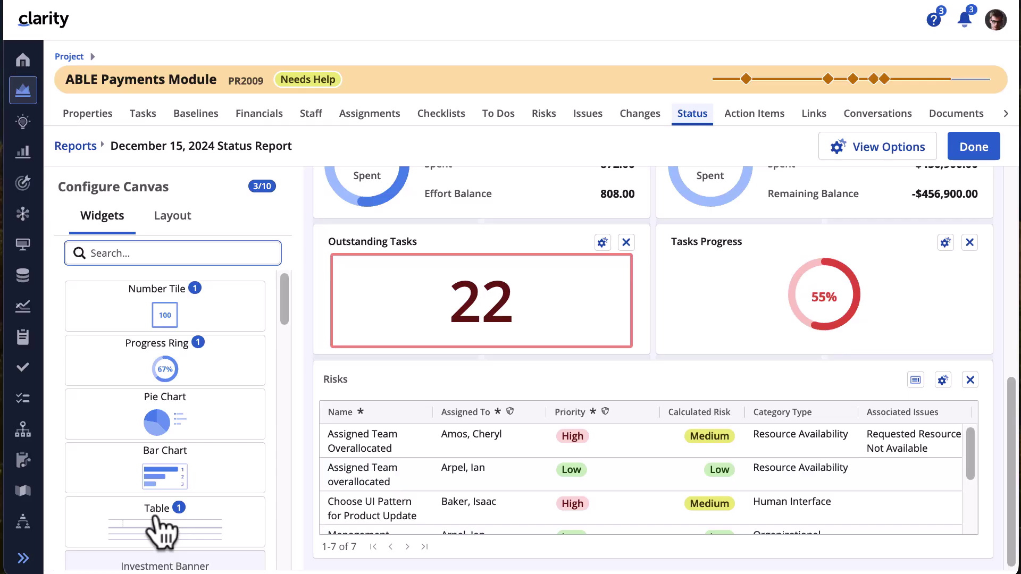
Place another table on the canvas, titled "To Dos" with To Dos as its target object.
{"action": "left_click_drag", "start_coordinate": [163, 528], "coordinate": [640, 542]}
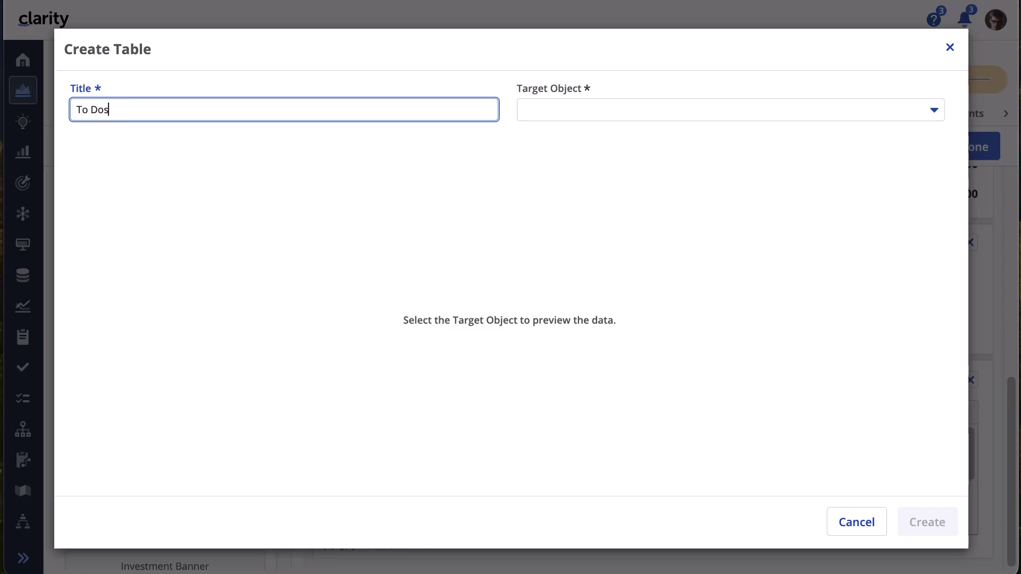
{"action": "left_click", "coordinate": [583, 112]}
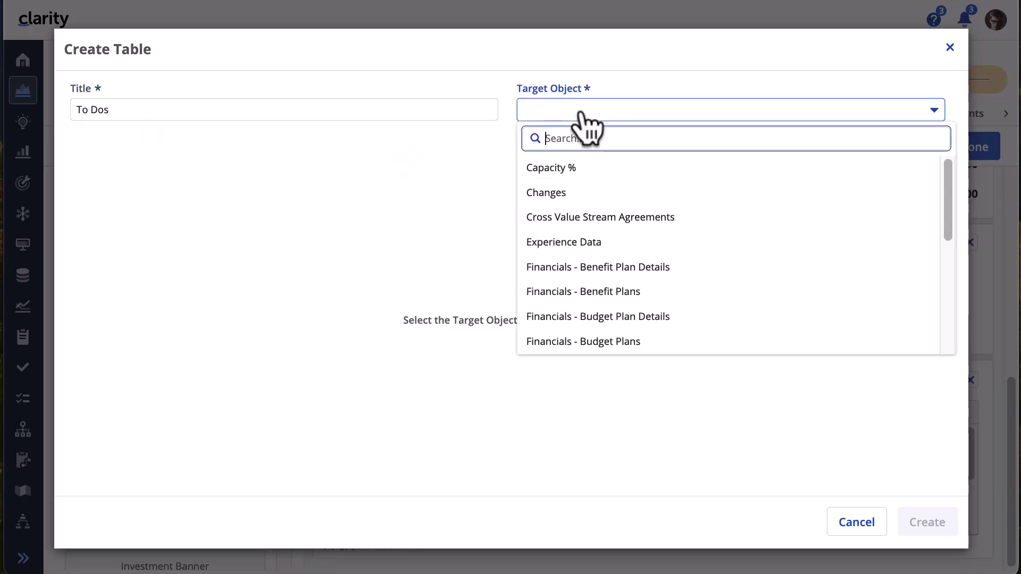
{"action": "type", "text": "To Dos"}
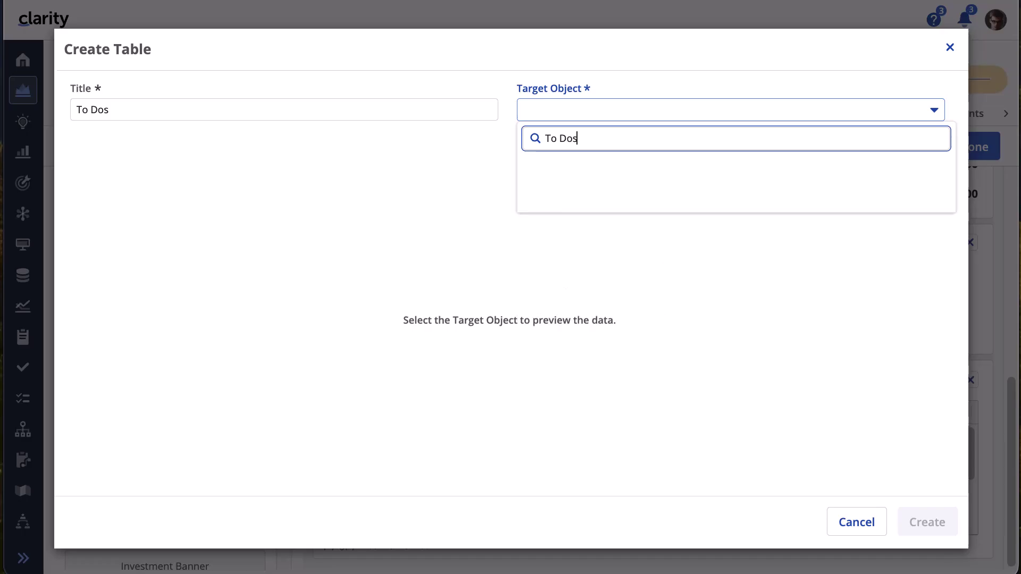
{"action": "left_click", "coordinate": [542, 169]}
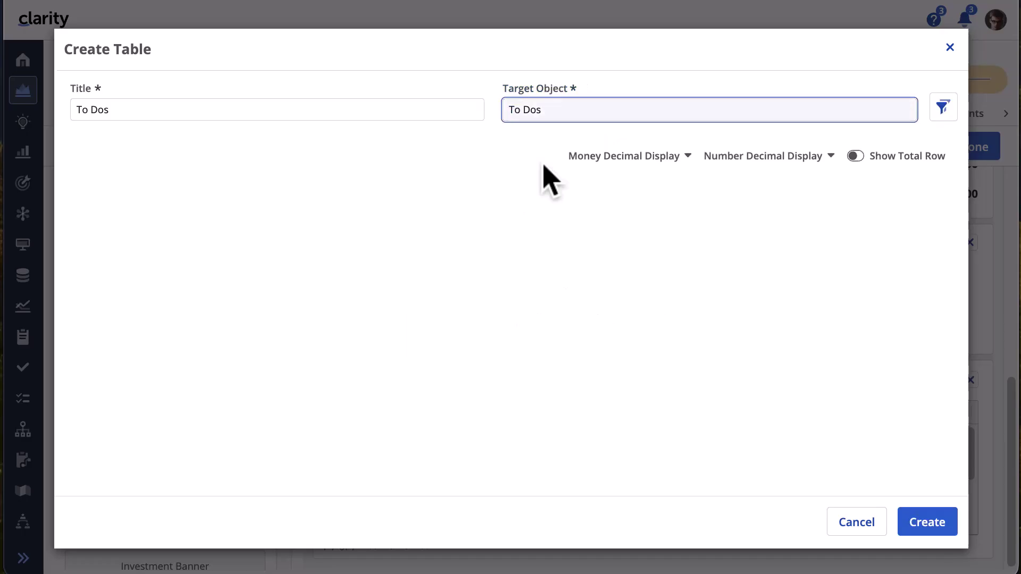
Add the Owner column to the To Dos table and create it.
{"action": "scroll", "coordinate": [780, 454], "scroll_direction": "down", "scroll_amount": 2}
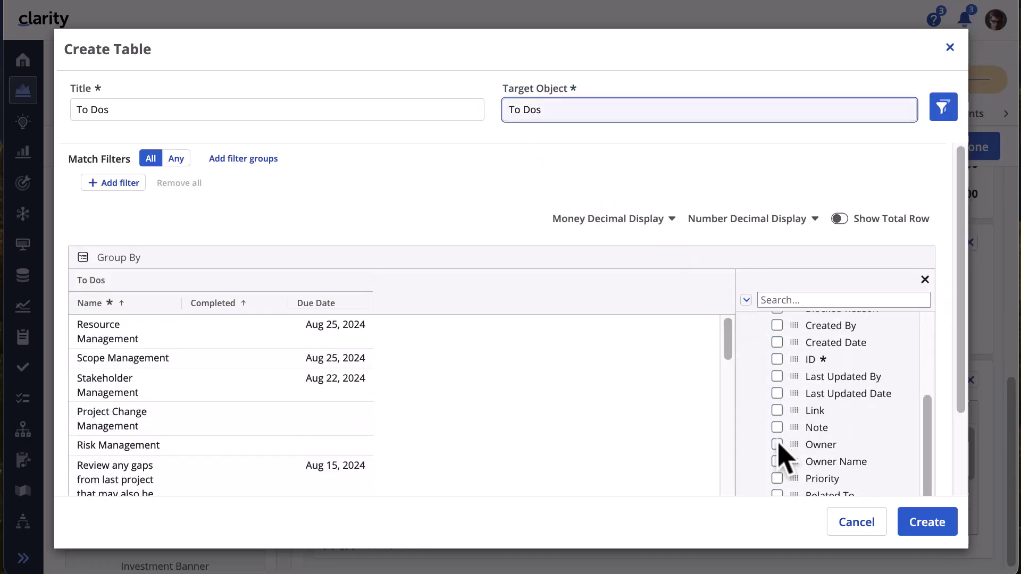
{"action": "left_click", "coordinate": [777, 444]}
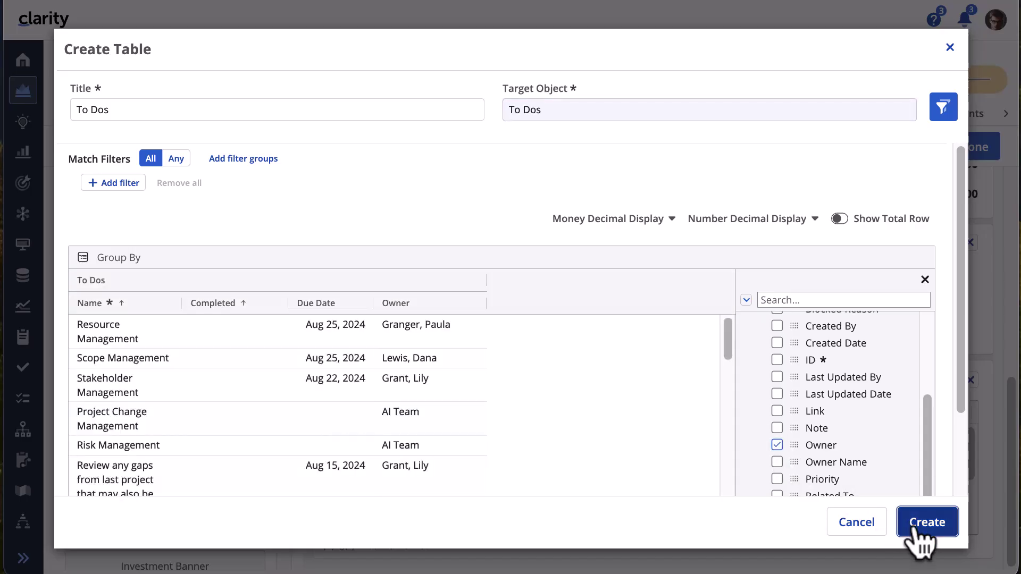
{"action": "left_click", "coordinate": [916, 525]}
Arrange the To Dos table below Risks, stretched to the full canvas width, and finish configuring the canvas.
{"action": "scroll", "coordinate": [775, 433], "scroll_direction": "down", "scroll_amount": 5}
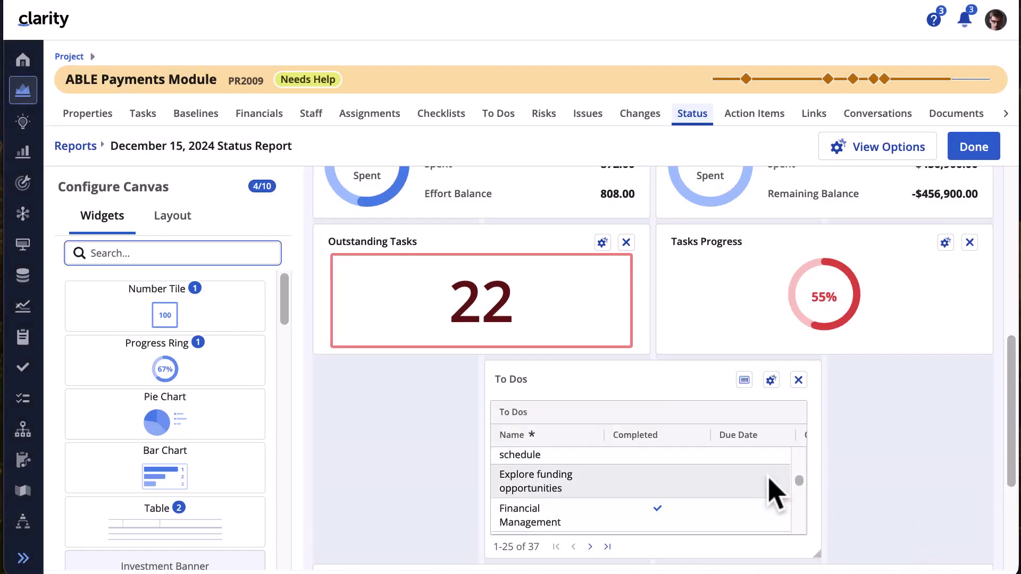
{"action": "scroll", "coordinate": [1011, 513], "scroll_direction": "down", "scroll_amount": 4}
{"action": "left_click_drag", "start_coordinate": [827, 321], "coordinate": [751, 170]}
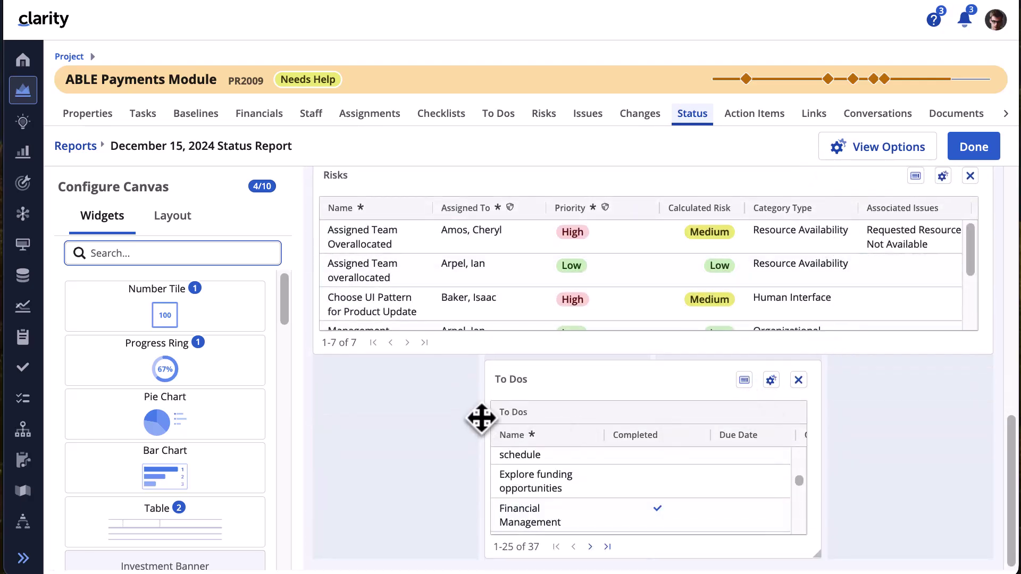
{"action": "left_click_drag", "start_coordinate": [484, 423], "coordinate": [312, 426]}
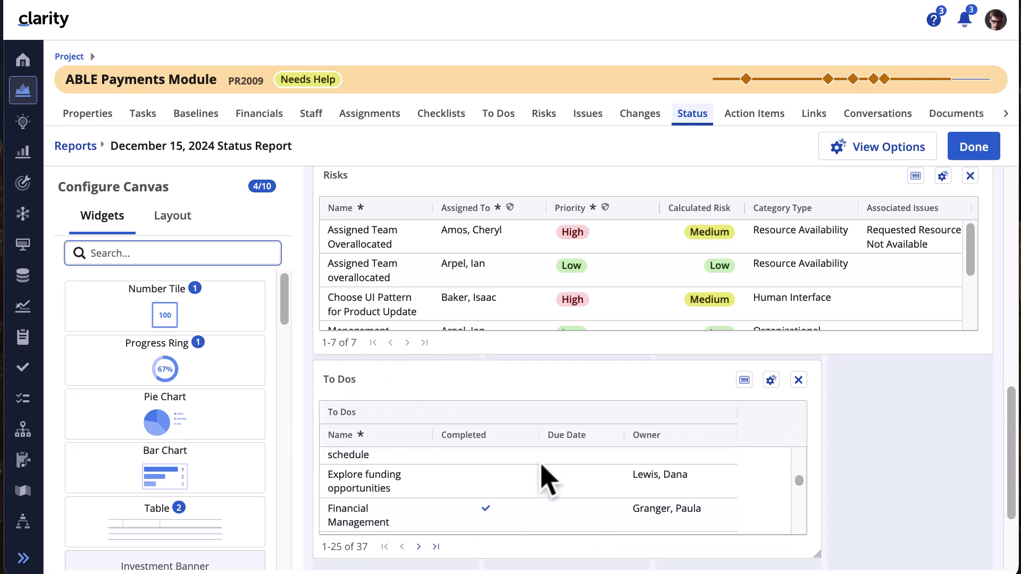
{"action": "left_click_drag", "start_coordinate": [823, 442], "coordinate": [1007, 454]}
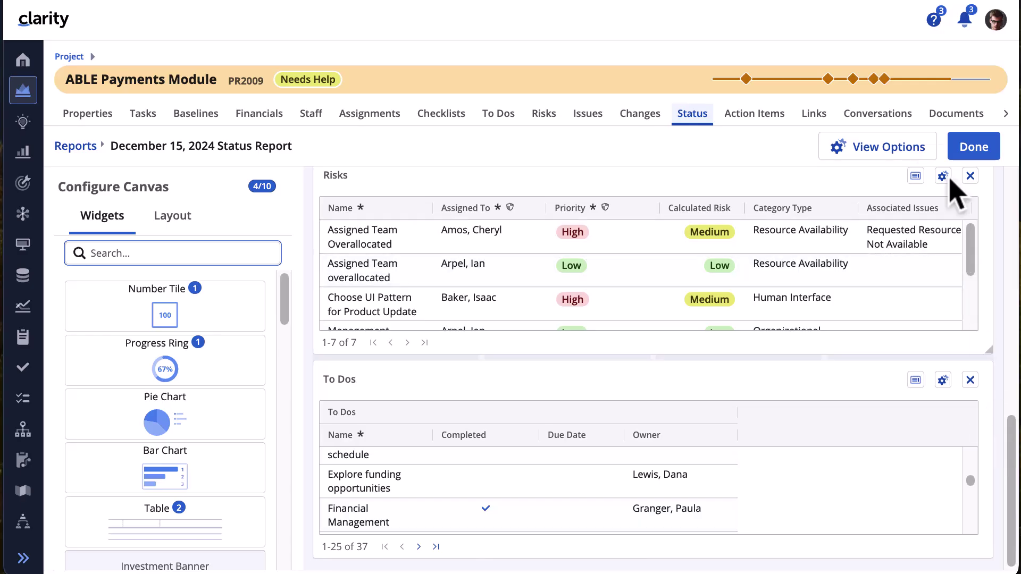
{"action": "left_click", "coordinate": [980, 150]}
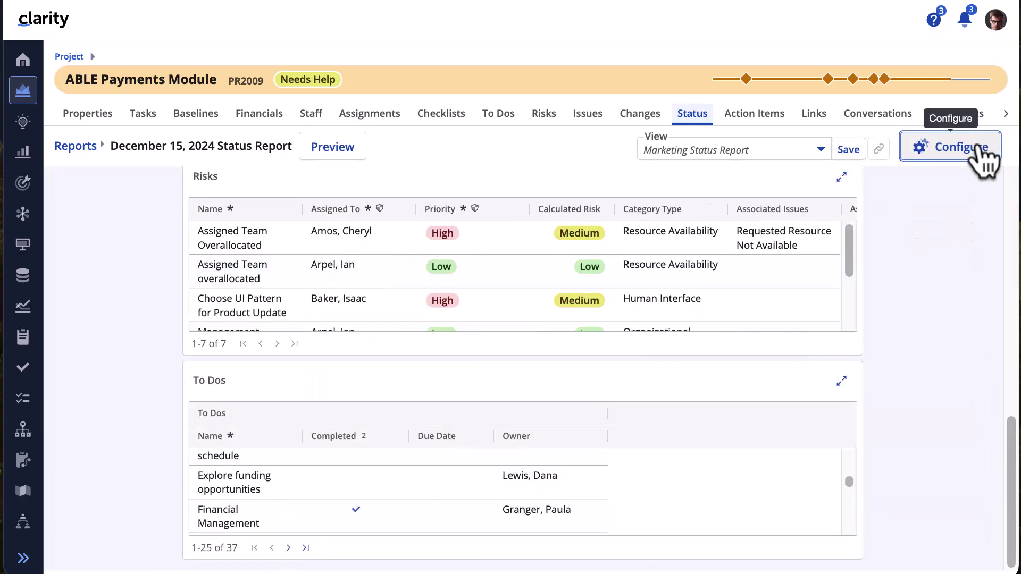
Review the project's Tasks, Risks, Issues and To Dos with their widgets, and return to the status reports list.
{"action": "left_click", "coordinate": [75, 147]}
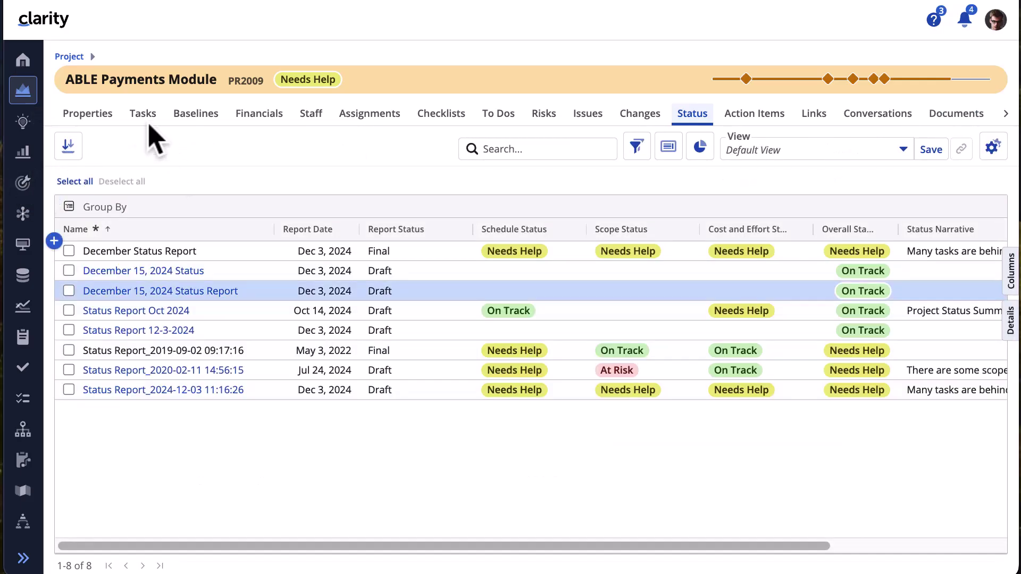
{"action": "left_click", "coordinate": [143, 115]}
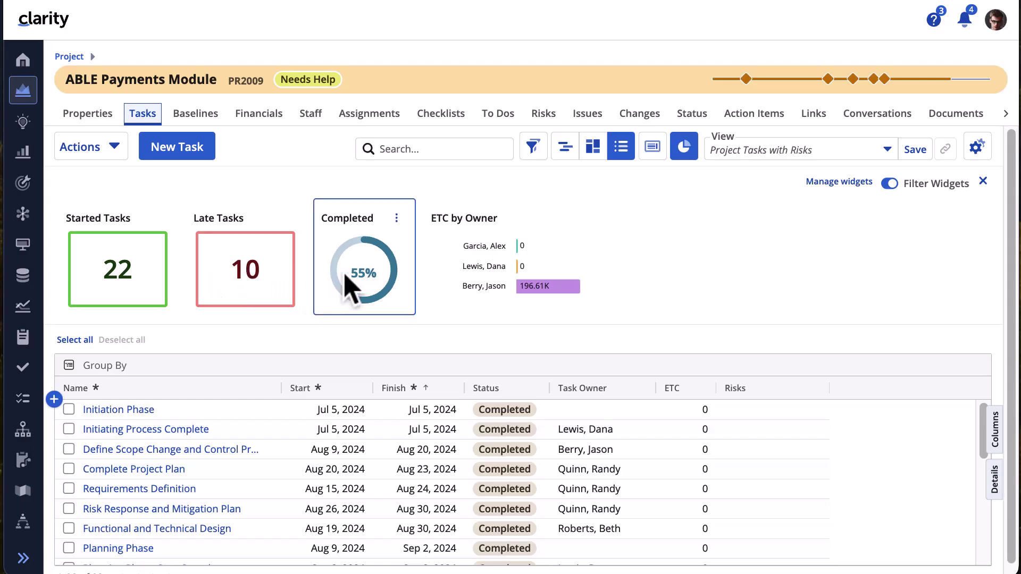
{"action": "left_click", "coordinate": [544, 114]}
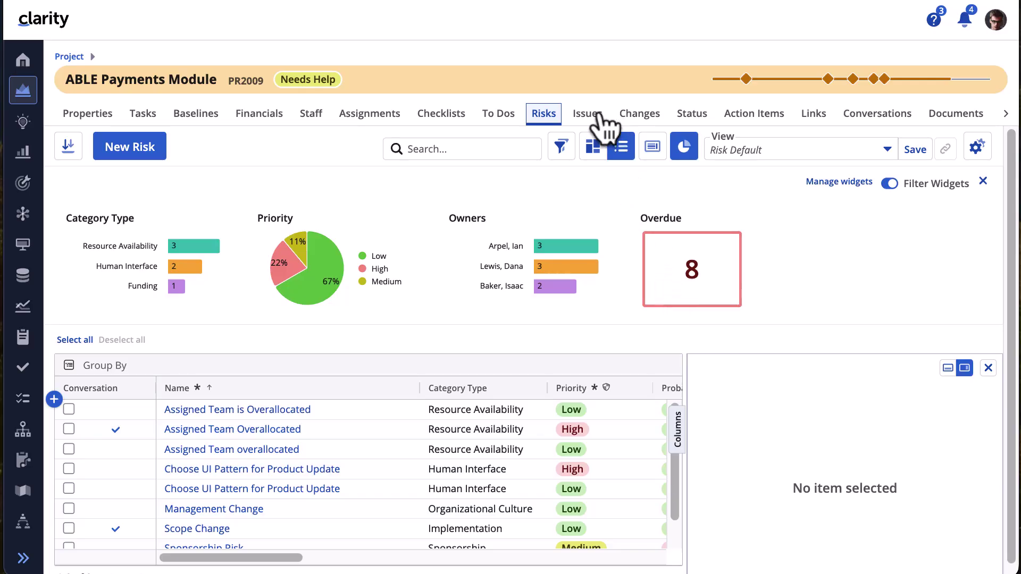
{"action": "left_click", "coordinate": [600, 114]}
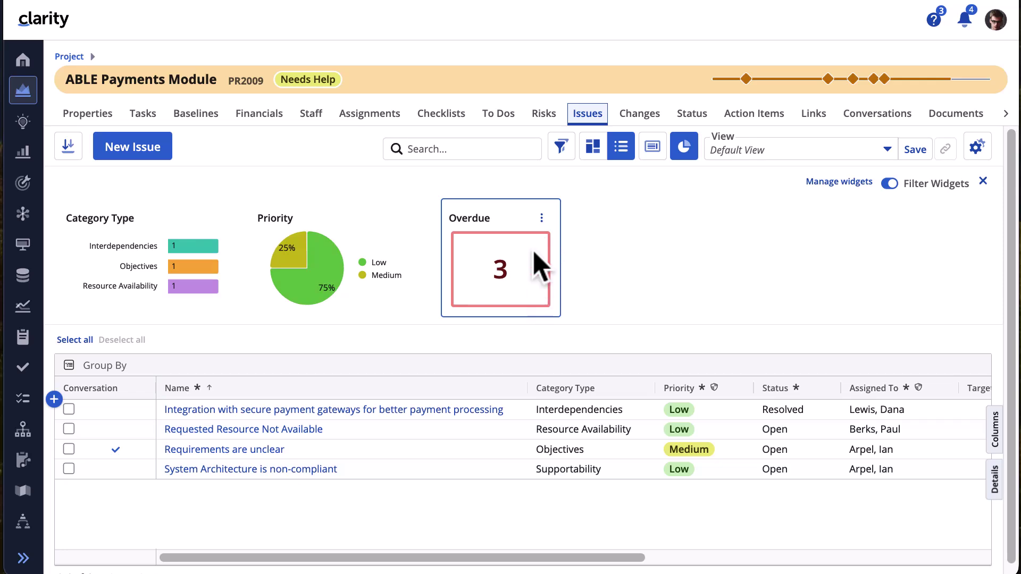
{"action": "left_click", "coordinate": [502, 116]}
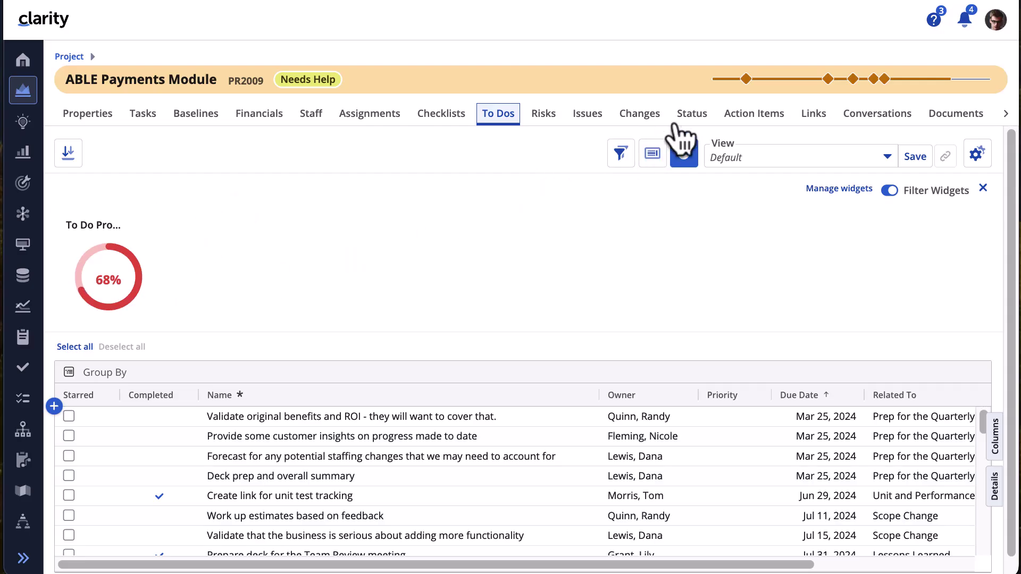
{"action": "left_click", "coordinate": [691, 115]}
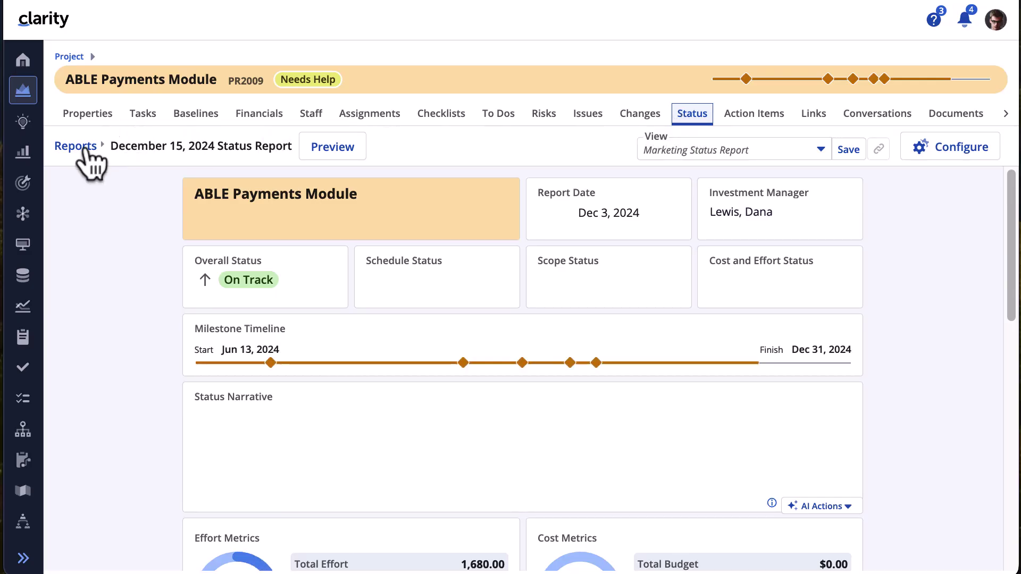
{"action": "left_click", "coordinate": [83, 149]}
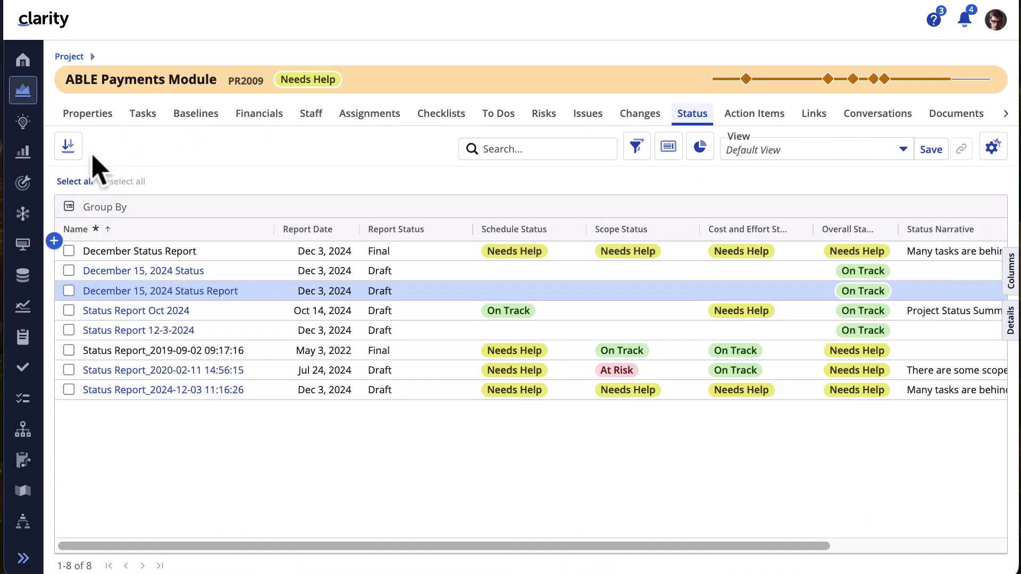
For the December 15, 2024 Status Report, set Schedule Status and Scope Status to At Risk and Cost and Effort Status to Needs Help.
{"action": "left_click", "coordinate": [509, 295]}
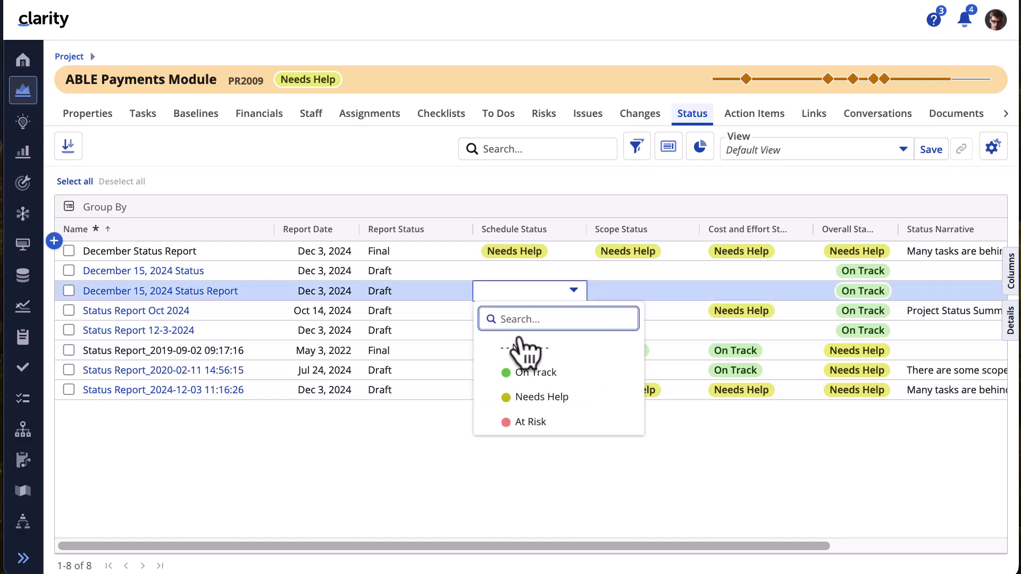
{"action": "left_click", "coordinate": [538, 423]}
{"action": "left_click", "coordinate": [634, 293]}
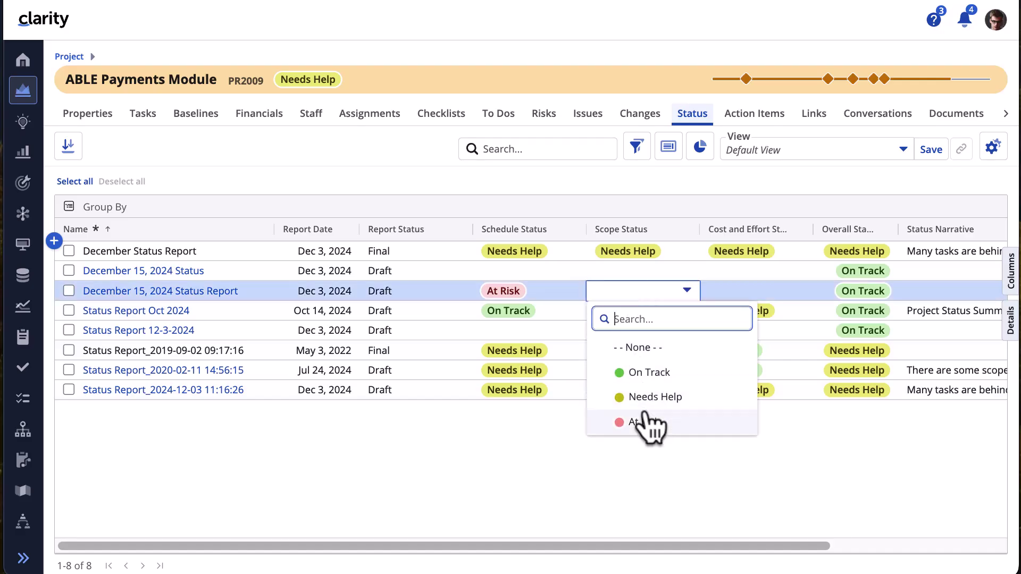
{"action": "left_click", "coordinate": [645, 420]}
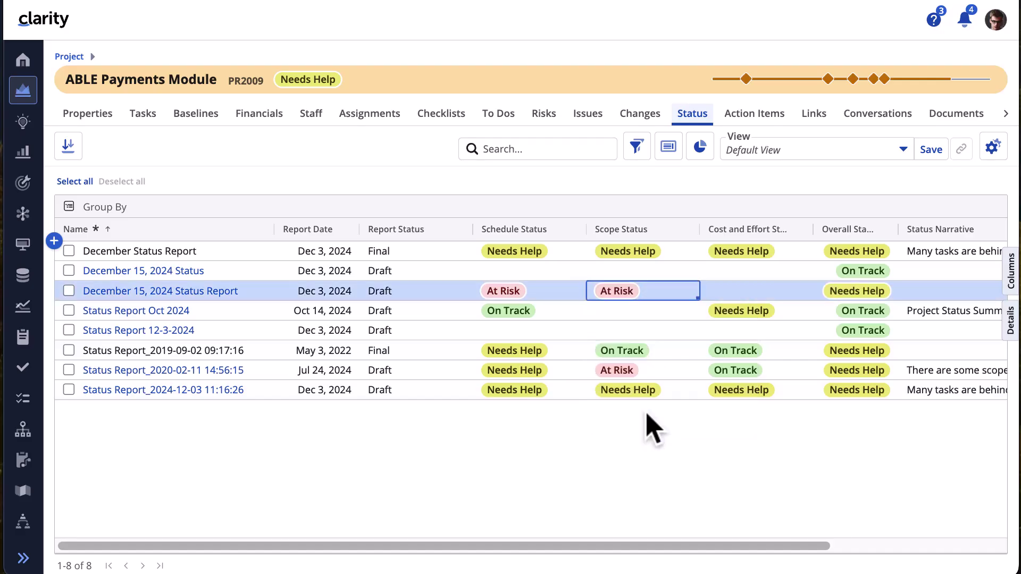
{"action": "left_click", "coordinate": [719, 290]}
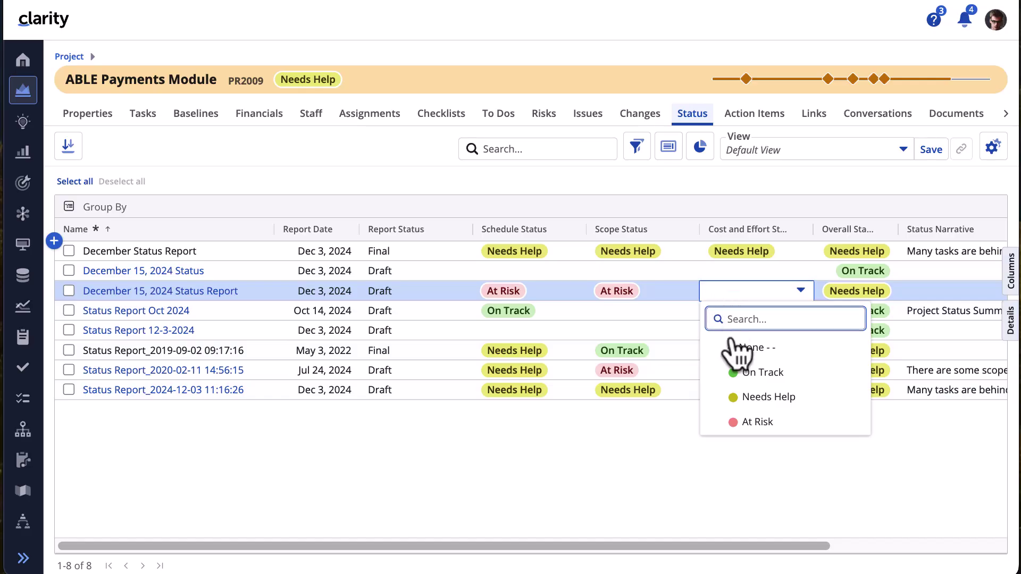
{"action": "left_click", "coordinate": [746, 400]}
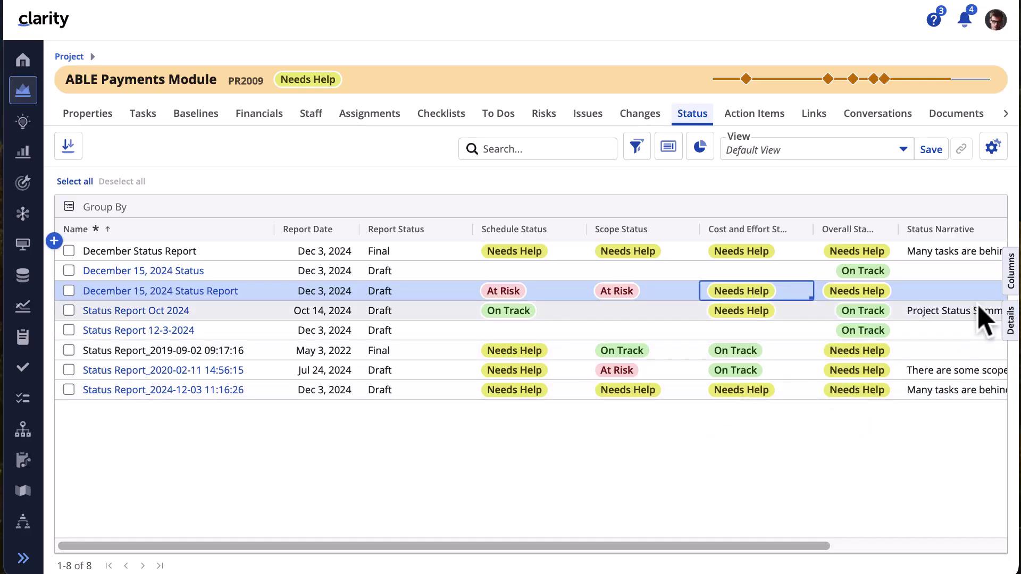
Write the Status Narrative: completion due by month end, about 55% of tasks complete, risks and issues overdue, discuss with development managers moving milestones to January or later.
{"action": "left_click", "coordinate": [1010, 326]}
{"action": "left_click", "coordinate": [758, 447]}
{"action": "type", "text": "This project is scheduled to be complete by end of this month.  However, only about 55% of tasks are complete.  There are risks and issues overdue as well.  We need to talk with development managers to determine if we need to move latst milestones for project out to January or late"}
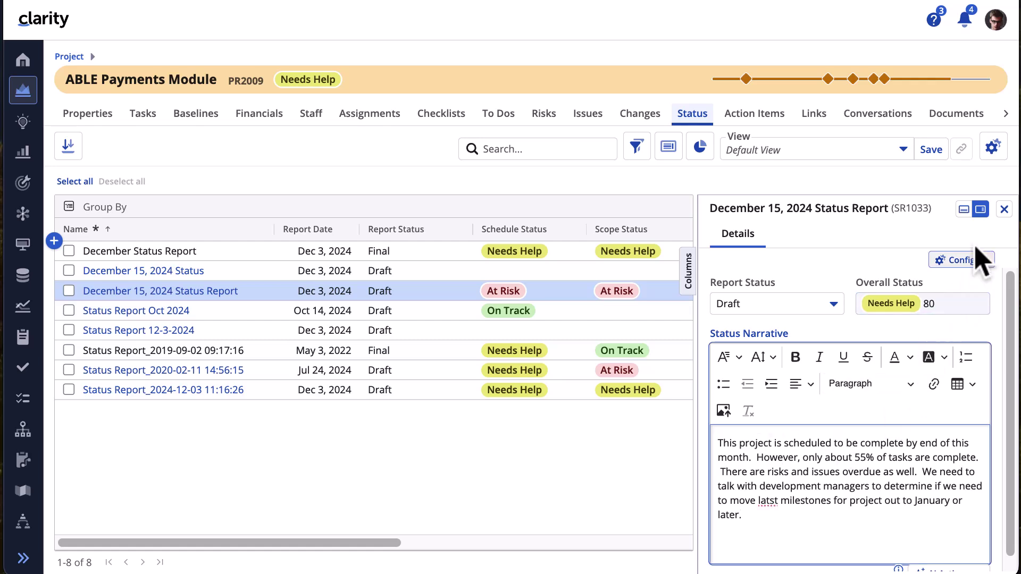
{"action": "left_click", "coordinate": [1004, 209]}
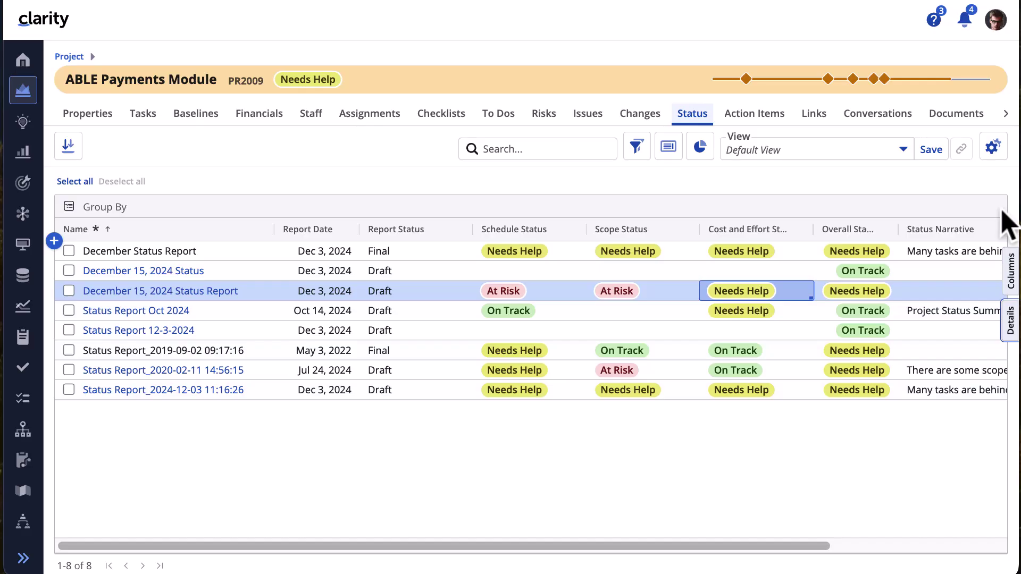
Open the December 15, 2024 Status Report and preview the whole page before publishing.
{"action": "left_click", "coordinate": [198, 292]}
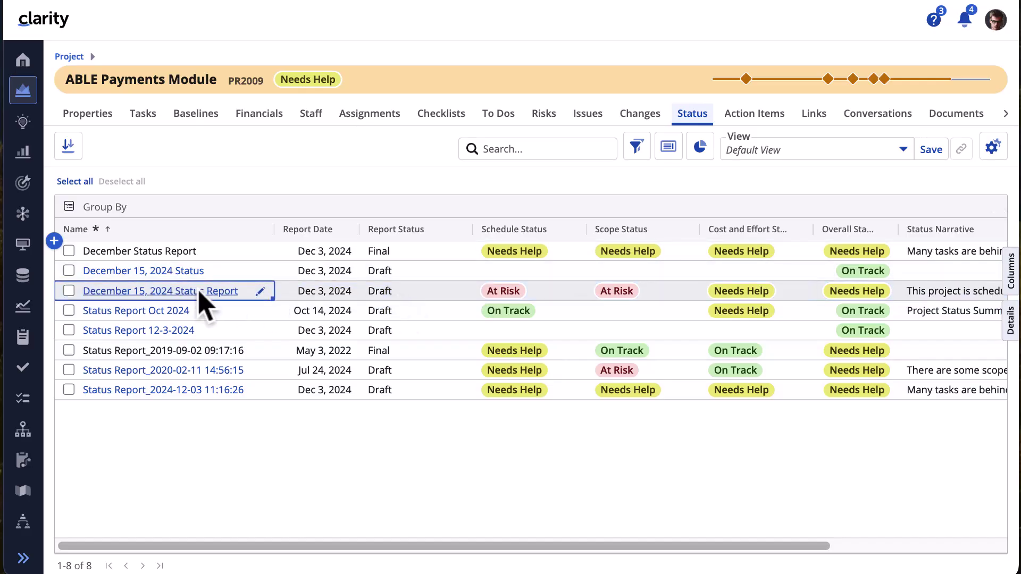
{"action": "left_click", "coordinate": [198, 292]}
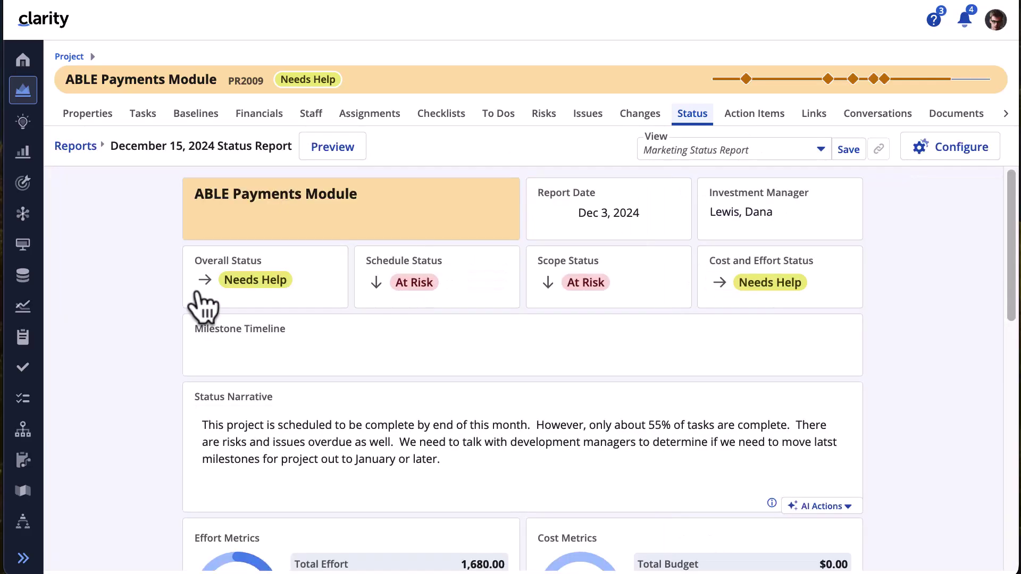
{"action": "left_click", "coordinate": [335, 146]}
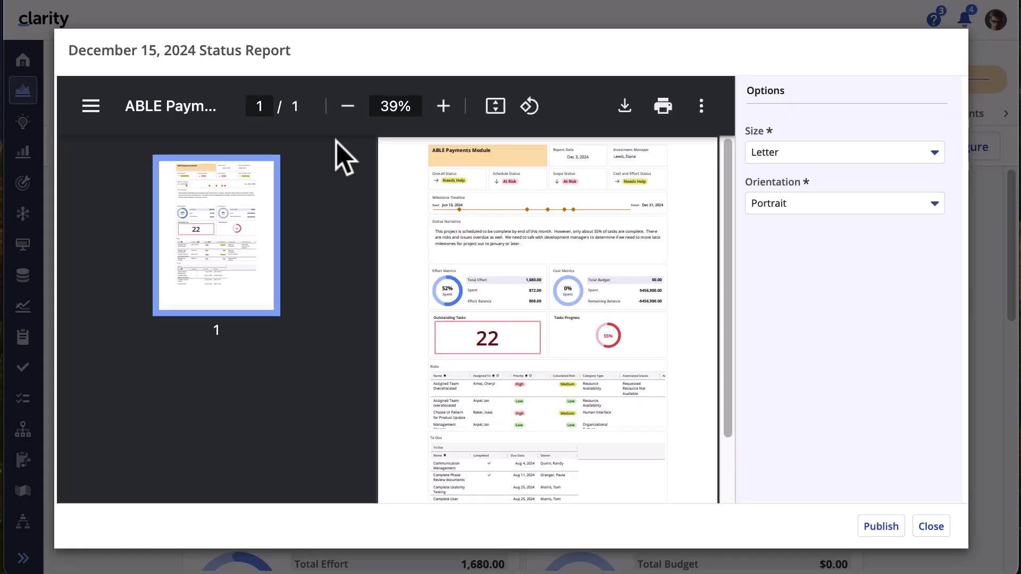
{"action": "scroll", "coordinate": [571, 377], "scroll_direction": "down", "scroll_amount": 3}
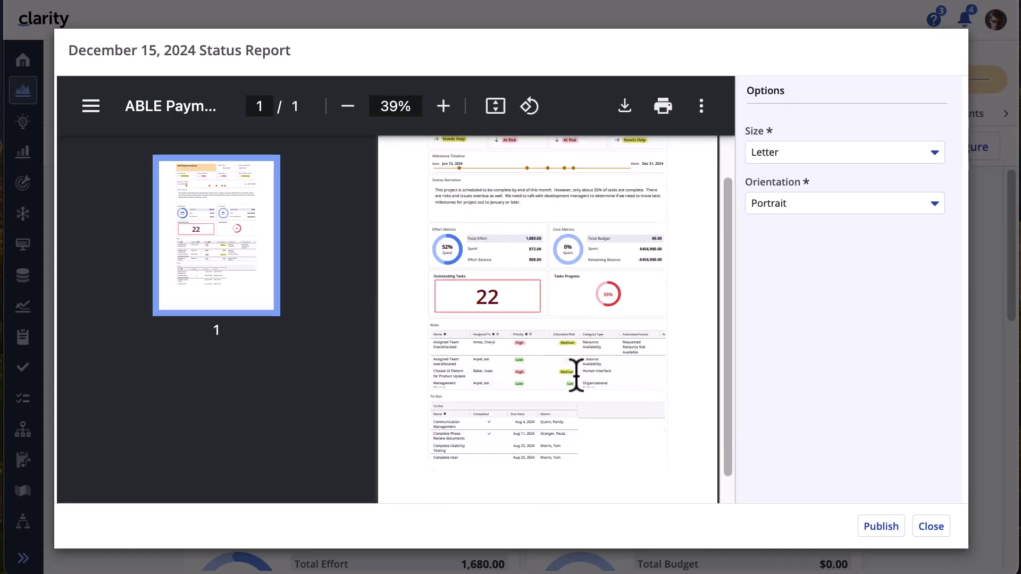
{"action": "scroll", "coordinate": [576, 376], "scroll_direction": "up", "scroll_amount": 3}
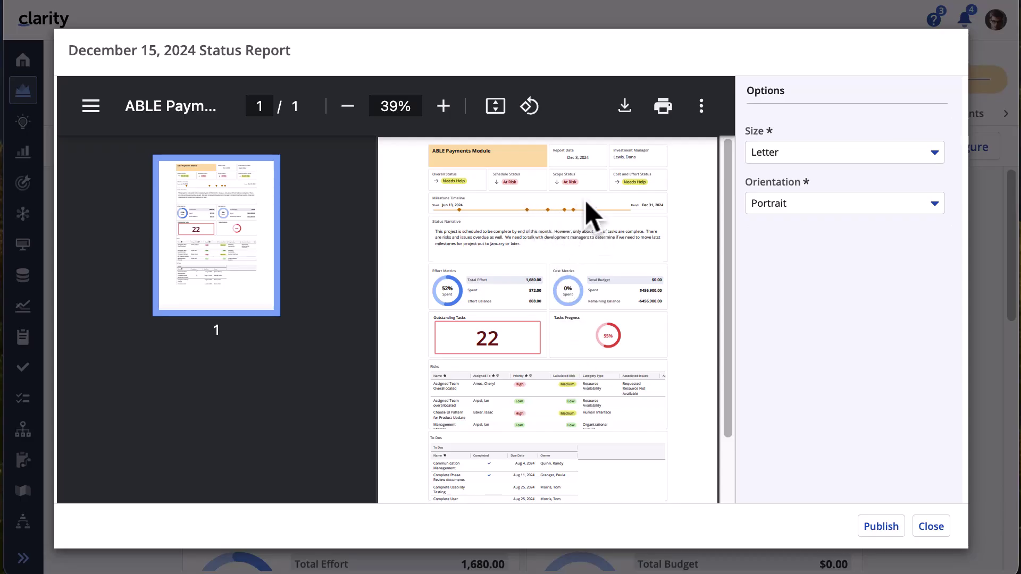
Publish the previewed report in Letter size and Portrait orientation, close the preview and return to the status reports list.
{"action": "left_click", "coordinate": [883, 527]}
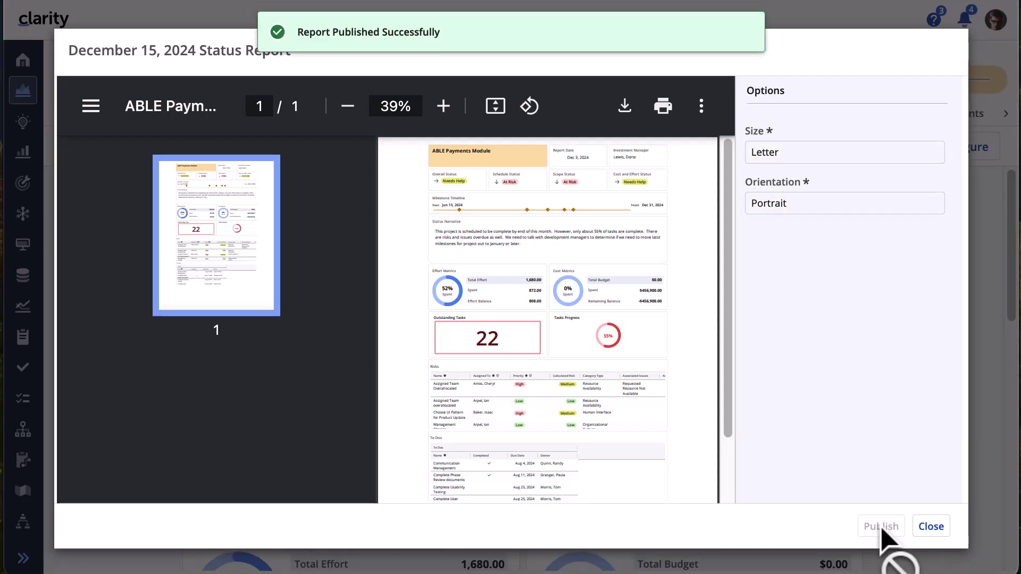
{"action": "left_click", "coordinate": [925, 528]}
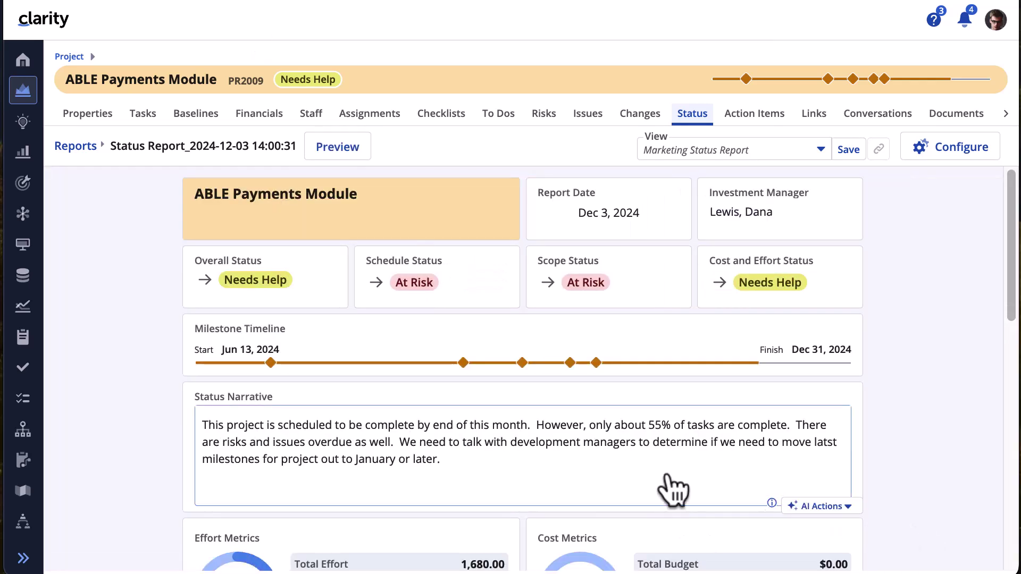
{"action": "left_click", "coordinate": [75, 146]}
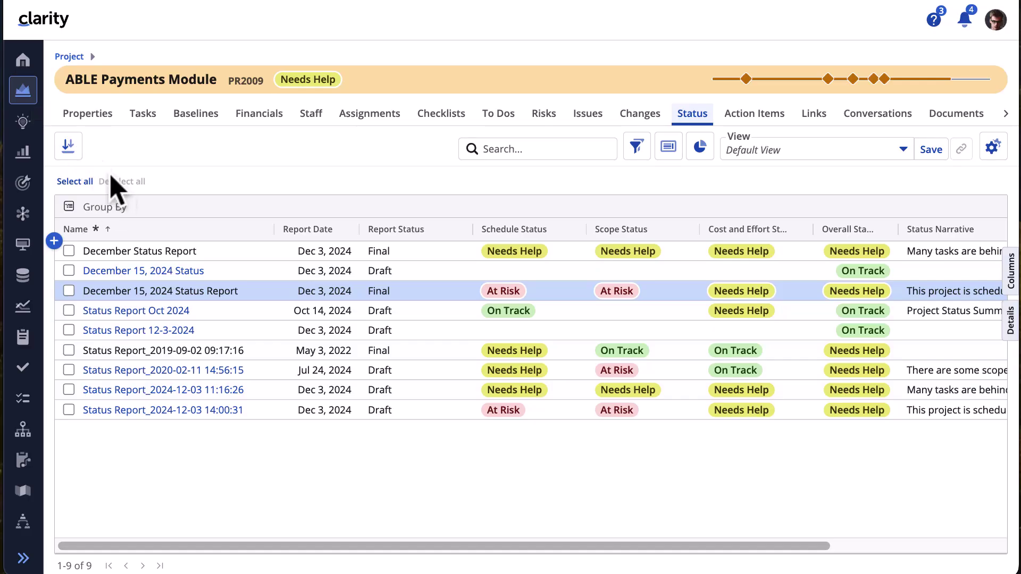